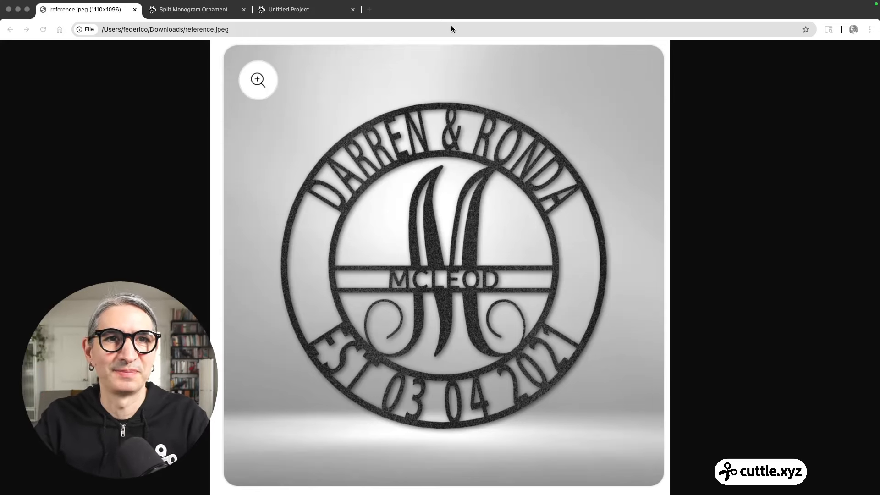
# - Look over the Split Monogram Ornament template's photos, preview and customization settings
pyautogui.click(212, 11)
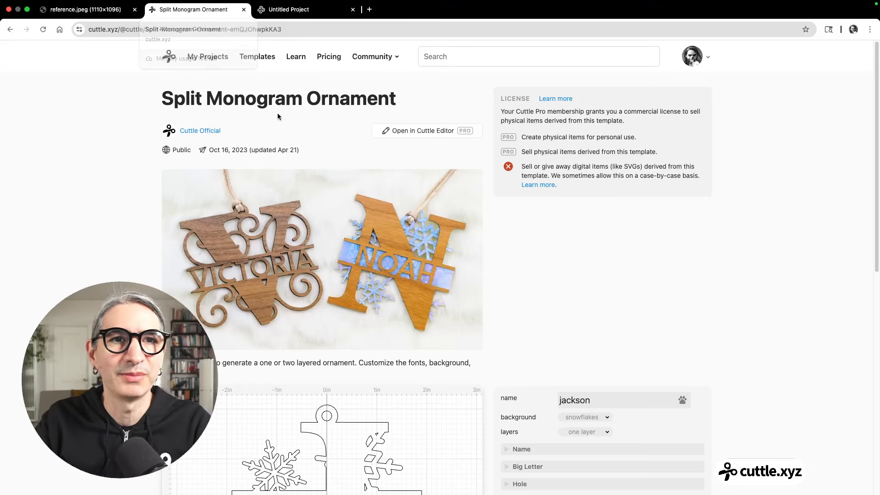
pyautogui.scroll(-1, 230, 178)
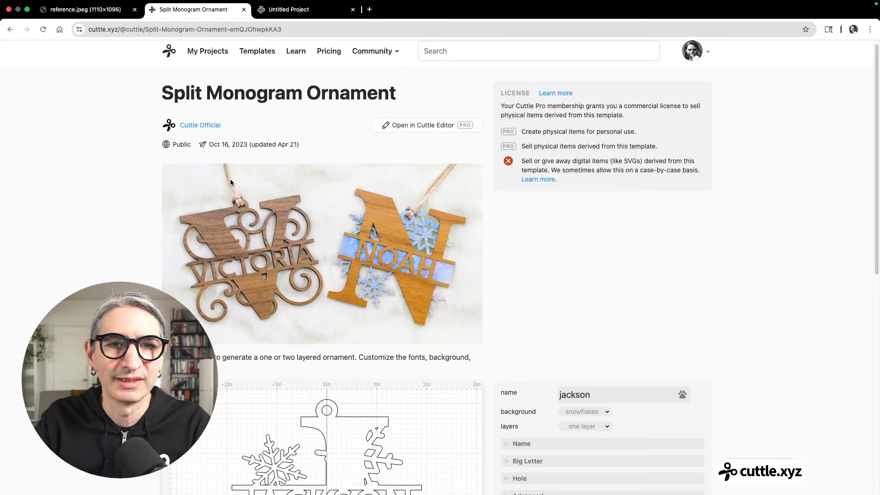
pyautogui.scroll(-5, 265, 188)
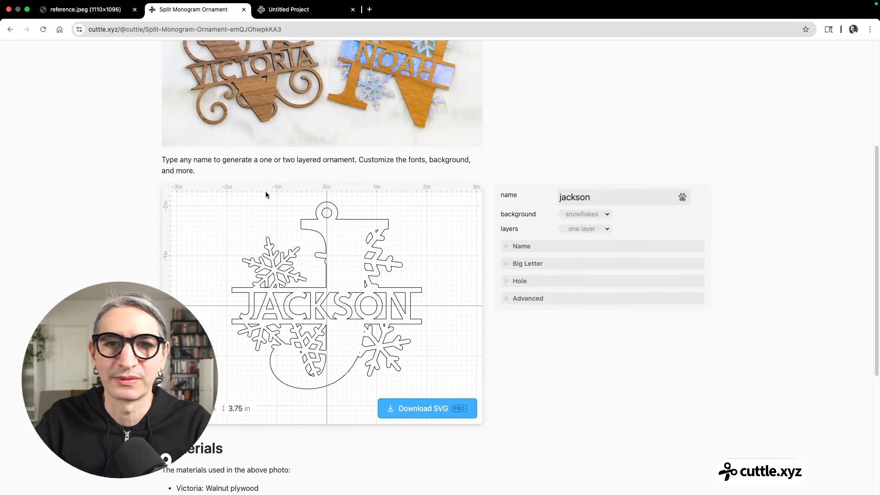
pyautogui.scroll(-2, 266, 192)
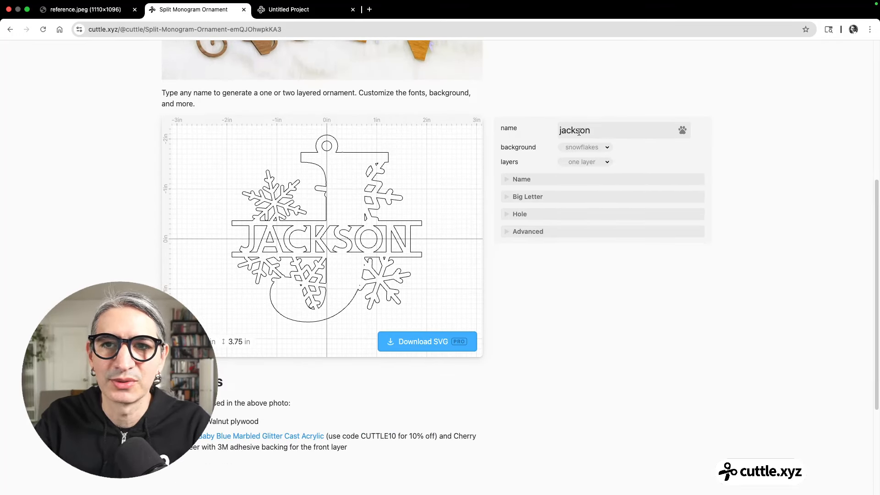
# - Try the template with a different name and the big snowflake, swirls and none backgrounds, and reset both settings to their defaults
pyautogui.moveTo(598, 131); pyautogui.dragTo(547, 134)
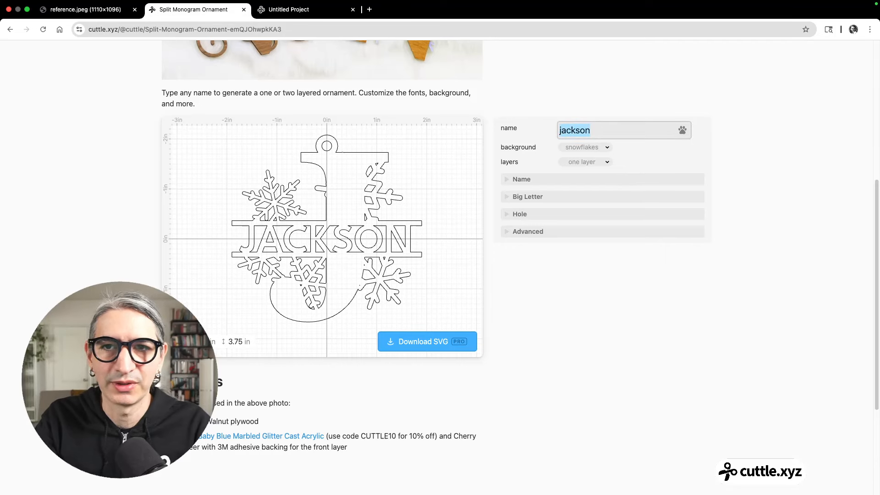
pyautogui.write('Mark')
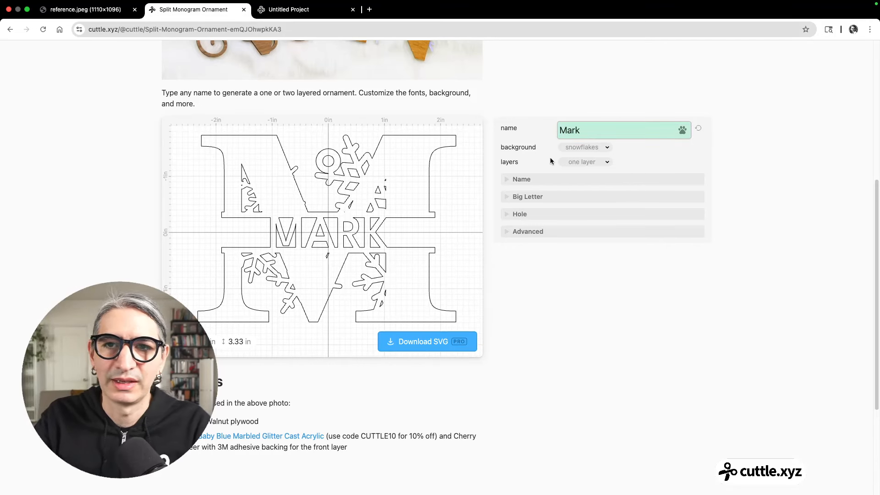
pyautogui.click(581, 151)
pyautogui.click(581, 156)
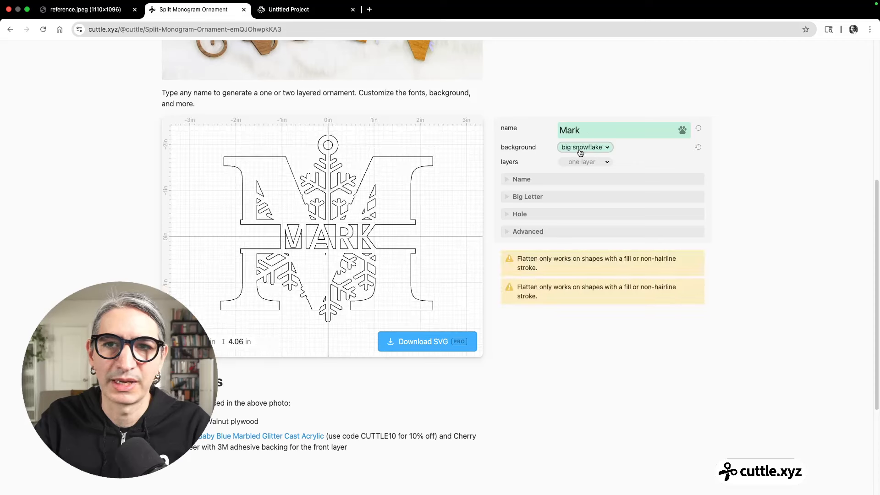
pyautogui.click(581, 149)
pyautogui.click(580, 159)
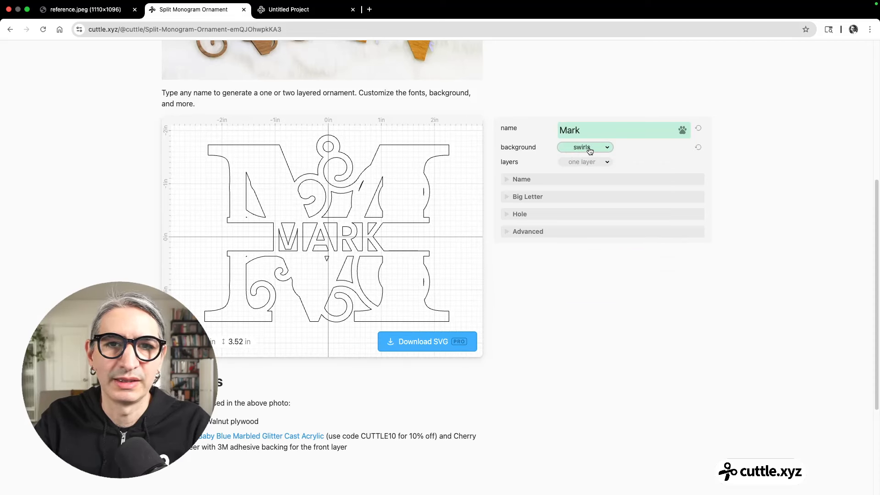
pyautogui.click(589, 151)
pyautogui.click(587, 158)
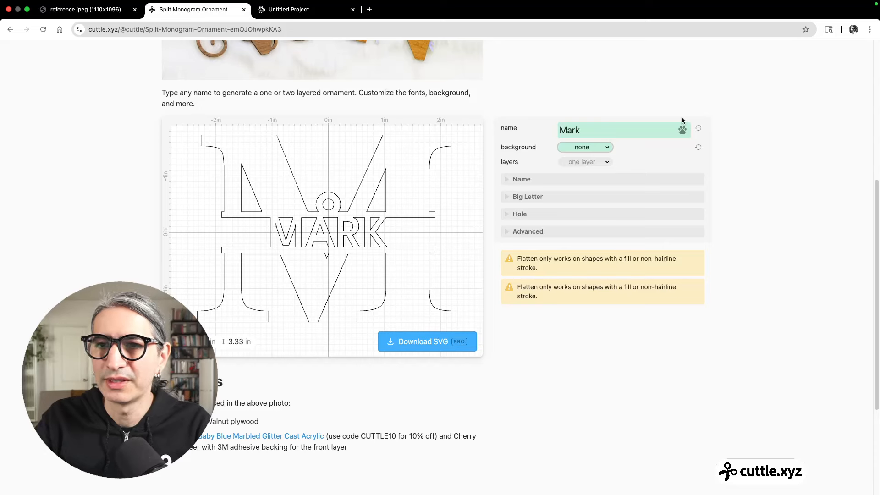
pyautogui.click(699, 129)
pyautogui.click(697, 147)
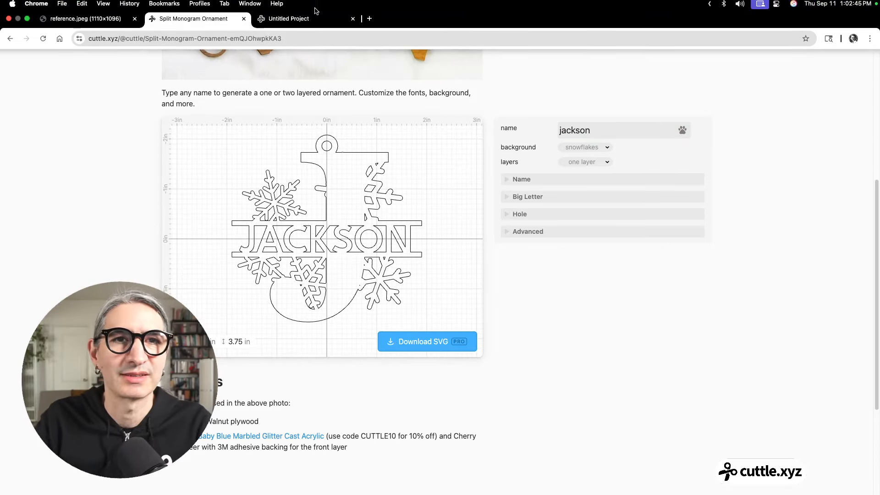
# - Close the ornament template, review the round monogram sign in reference.jpeg, and return to the untitled project
pyautogui.click(244, 10)
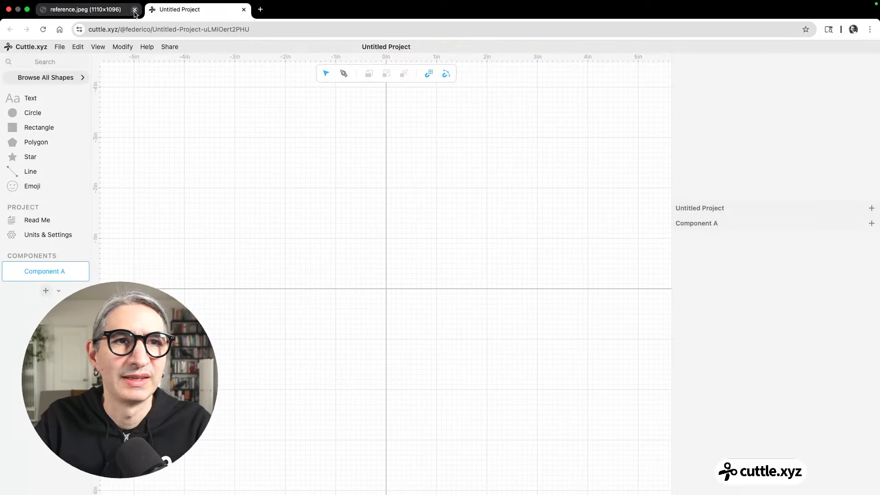
pyautogui.click(109, 15)
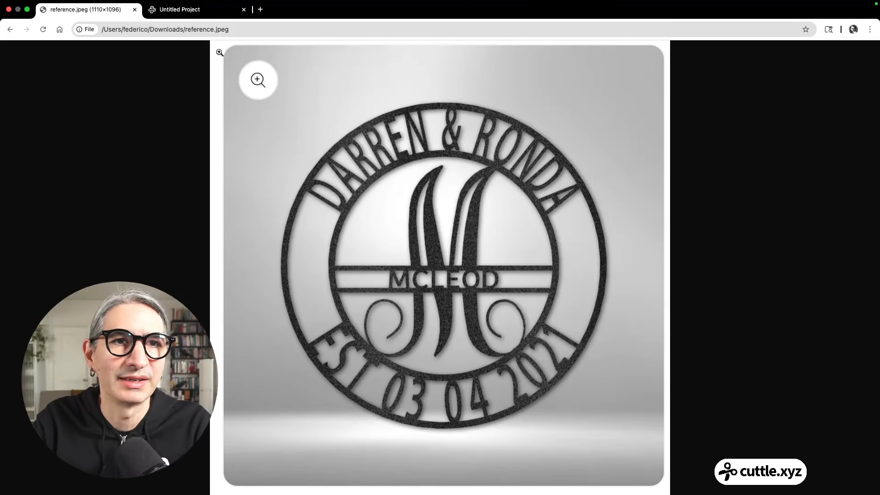
pyautogui.click(205, 11)
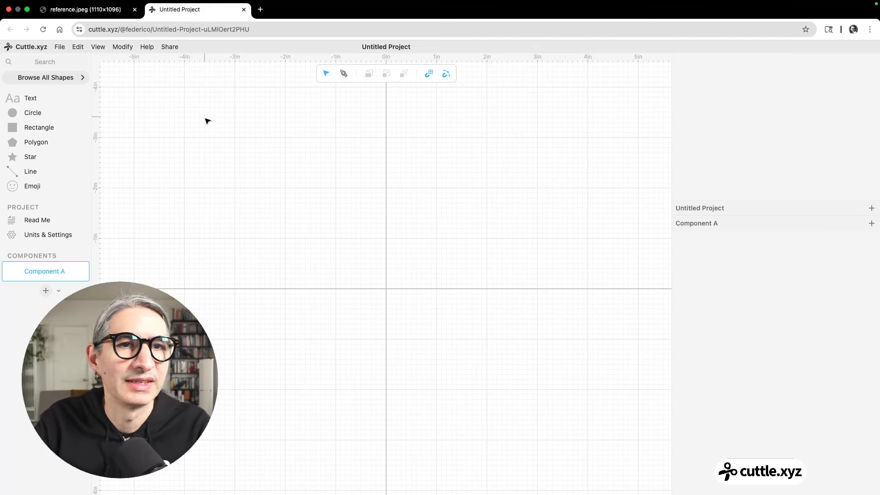
# - Add a circle centred on the canvas origin and scale it to 4 inches in diameter
pyautogui.scroll(1, 414, 239)
pyautogui.moveTo(414, 239); pyautogui.dragTo(412, 199)
pyautogui.moveTo(14, 113); pyautogui.dragTo(382, 247)
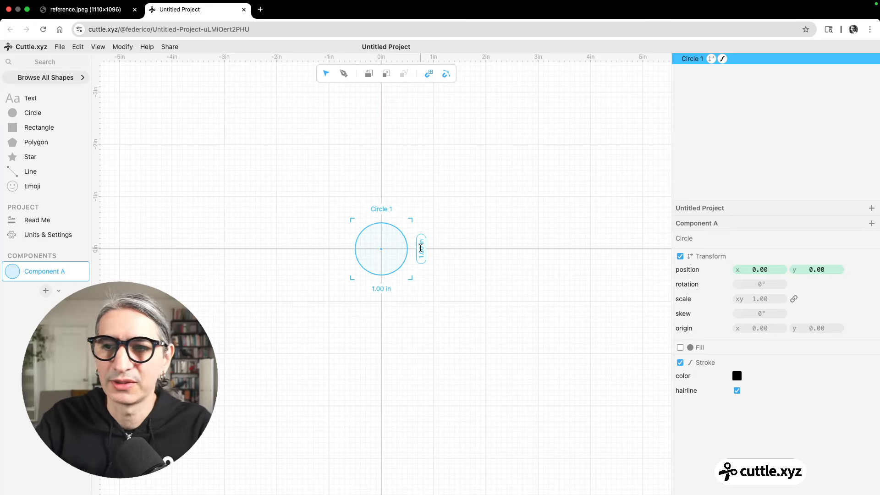
pyautogui.click(761, 298)
pyautogui.write('4')
pyautogui.click(557, 300)
pyautogui.scroll(1, 518, 269)
pyautogui.moveTo(519, 269); pyautogui.dragTo(521, 283)
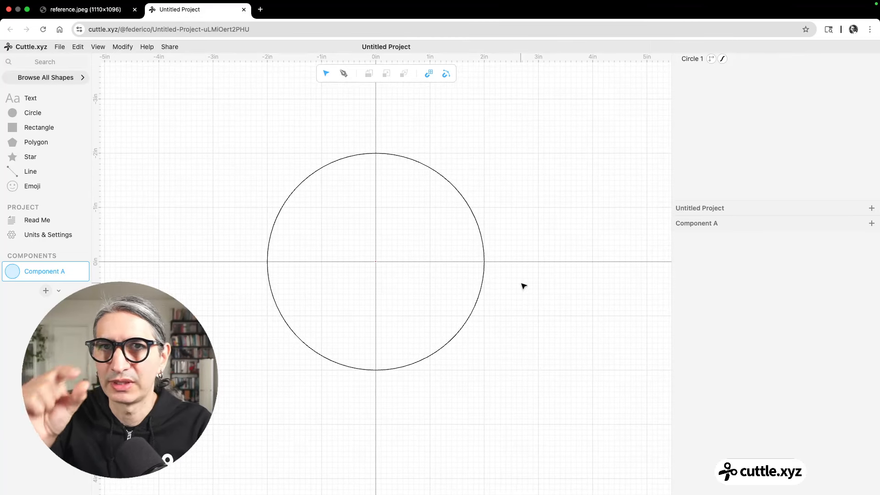
# - Rename the project as Circle Monogram
pyautogui.click(399, 46)
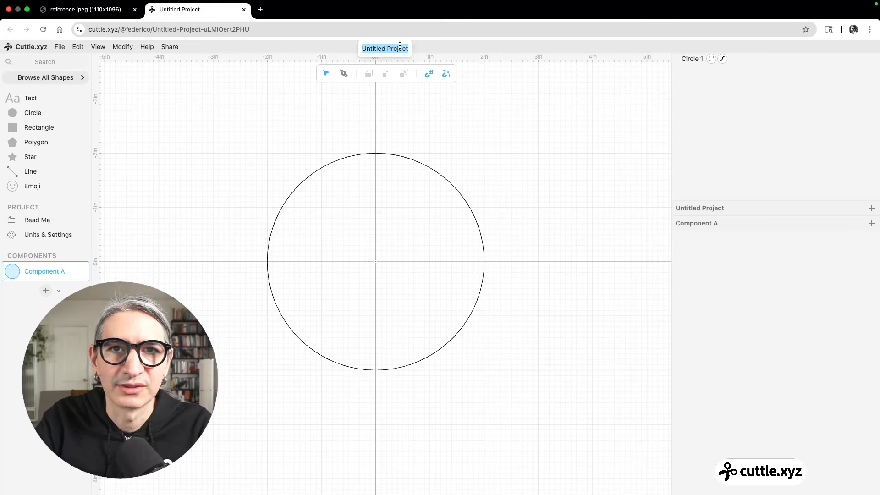
pyautogui.write('Circle')
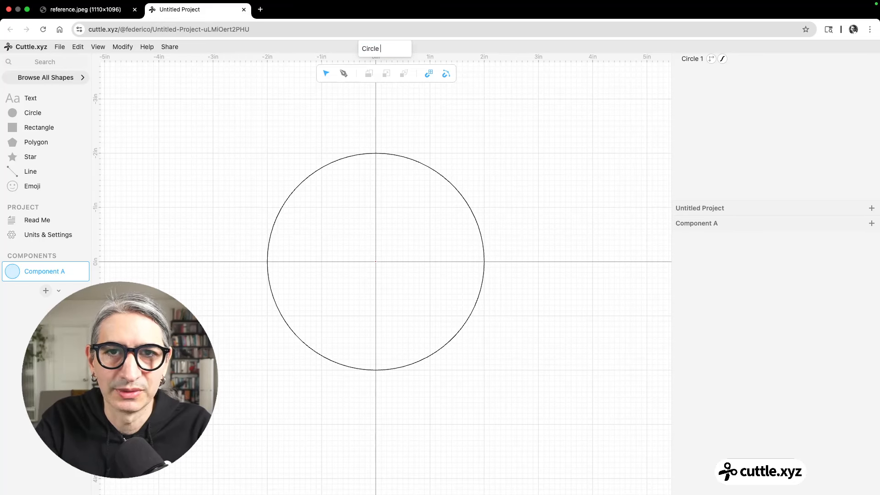
pyautogui.write(' Monogram')
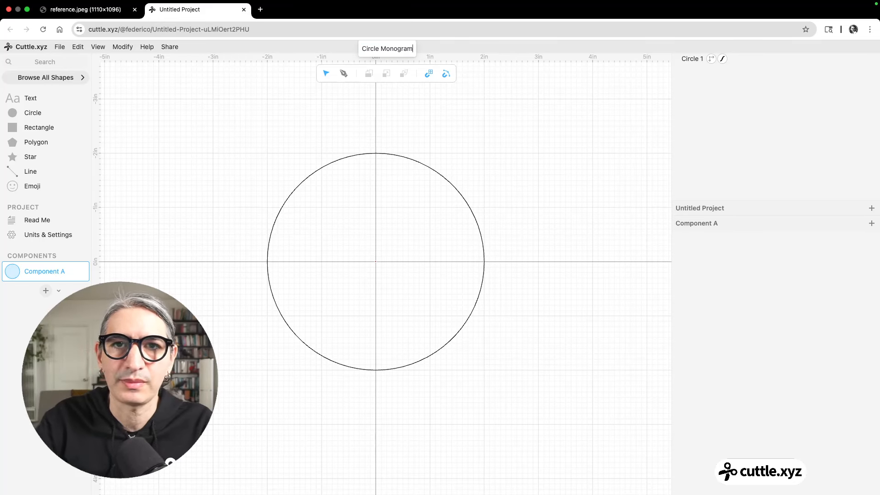
pyautogui.press('Return')
# - Apply the Outline Stroke modifier to the circle and set its width to 0.60 to form a ring
pyautogui.moveTo(494, 150); pyautogui.dragTo(431, 203)
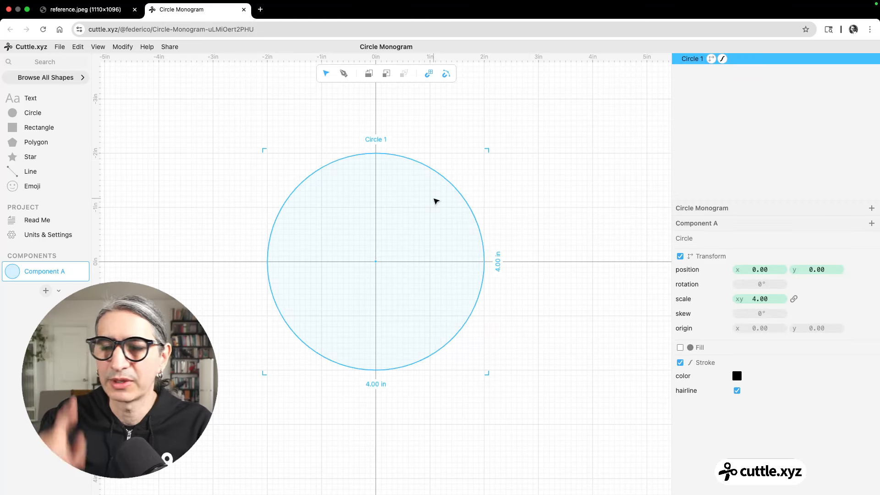
pyautogui.click(123, 47)
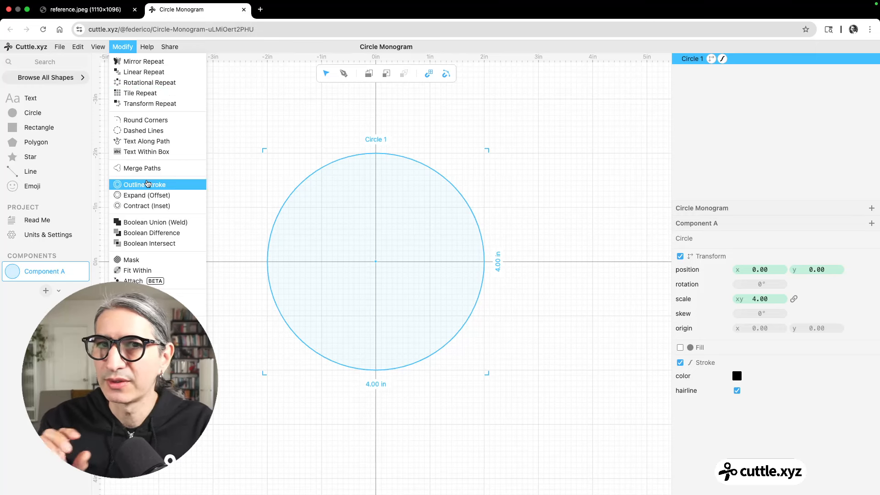
pyautogui.click(147, 184)
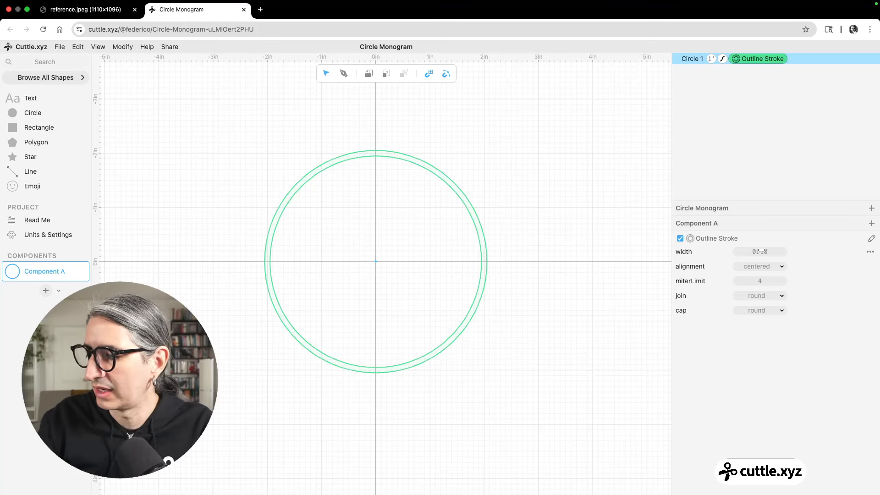
pyautogui.moveTo(761, 251)
pyautogui.mouseDown()
pyautogui.moveTo(813, 251)
pyautogui.moveTo(766, 252)
pyautogui.moveTo(775, 251)
pyautogui.mouseUp()
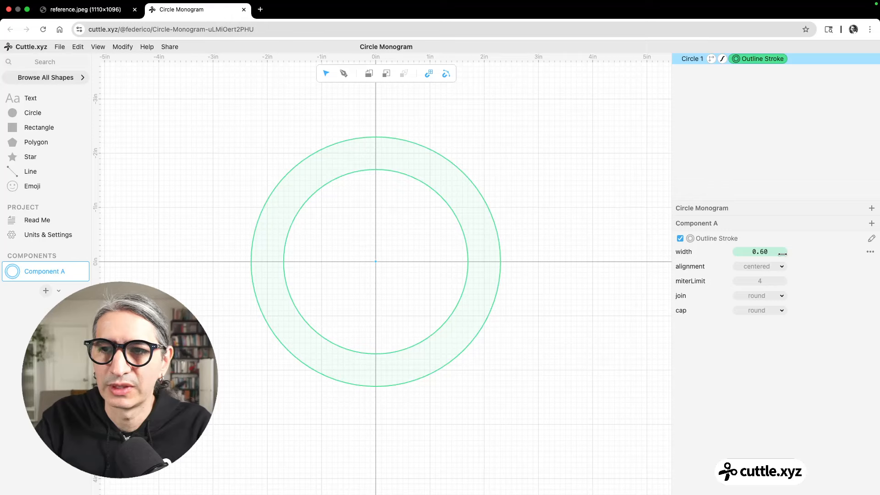
pyautogui.click(546, 252)
pyautogui.scroll(1, 546, 252)
pyautogui.moveTo(523, 252); pyautogui.dragTo(543, 273)
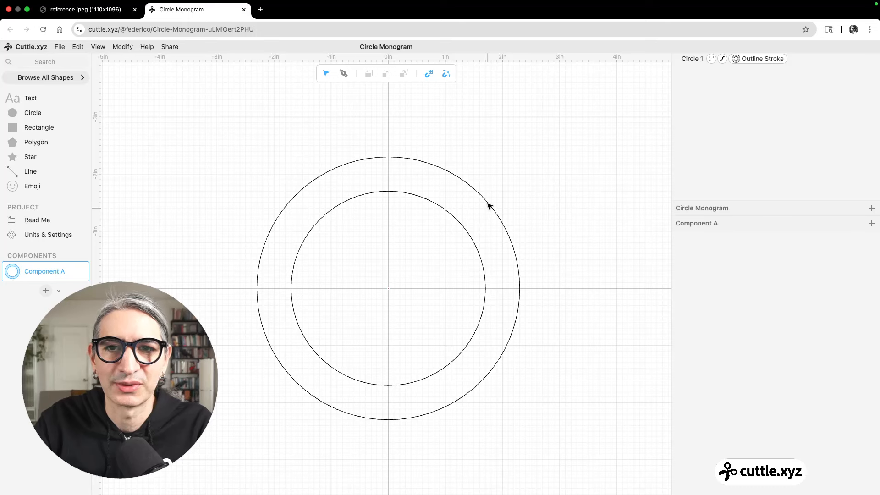
# - Turn off the hairline setting for the ring's stroke so both of its outlines are drawn thick
pyautogui.moveTo(500, 144); pyautogui.dragTo(441, 236)
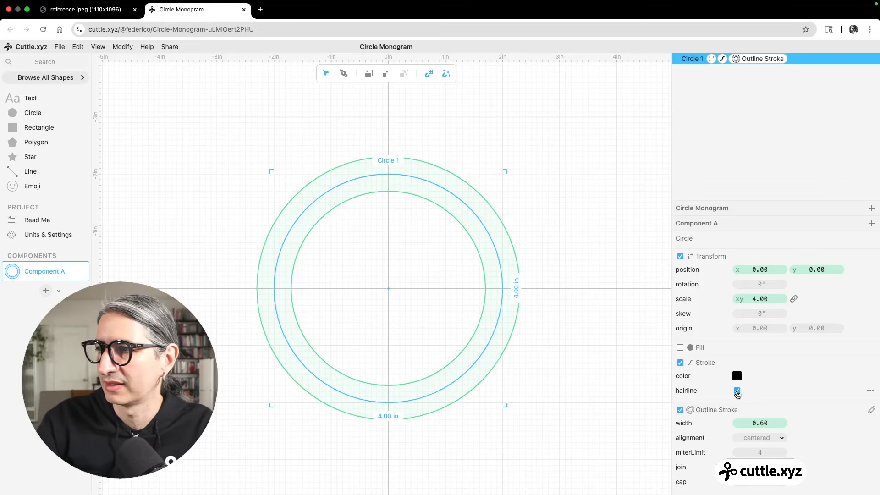
pyautogui.click(737, 391)
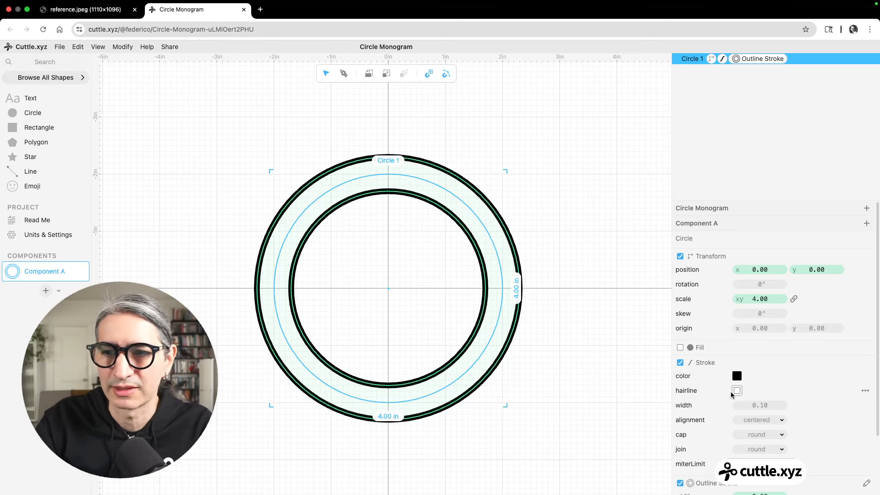
pyautogui.click(661, 354)
pyautogui.scroll(5, 554, 291)
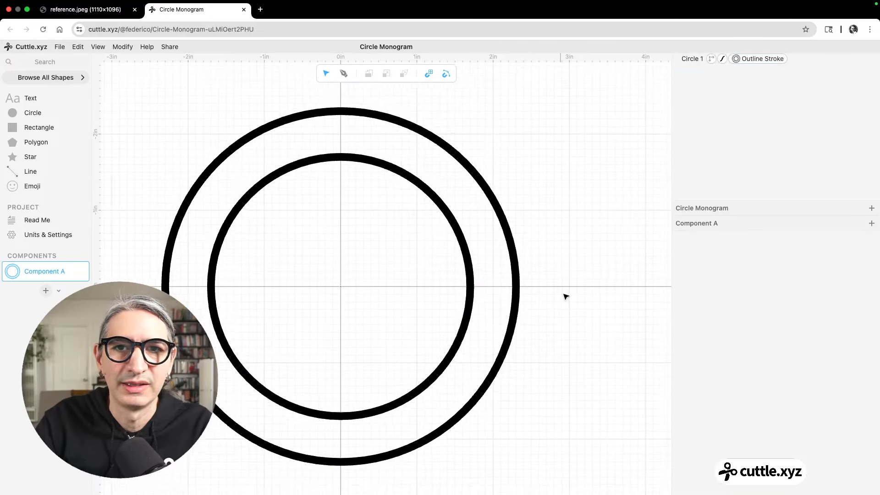
pyautogui.moveTo(564, 297); pyautogui.dragTo(620, 279)
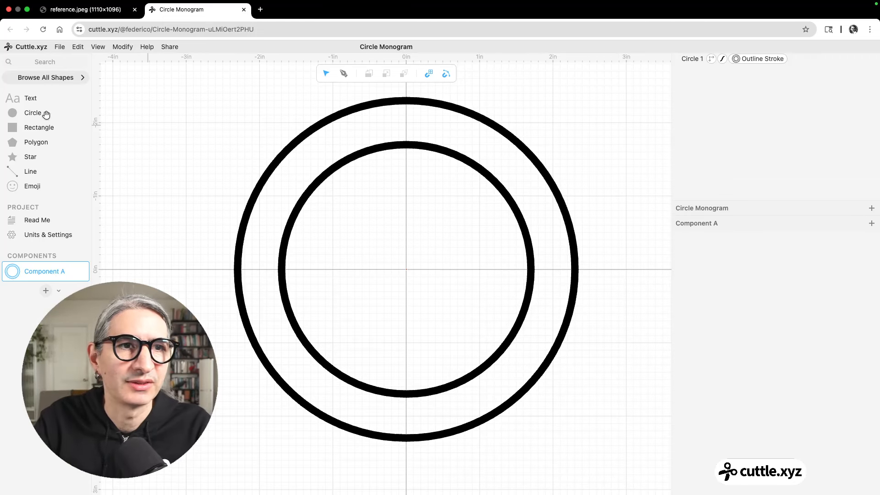
# - Add a text object centred on the canvas origin and set its text to "M"
pyautogui.moveTo(30, 98); pyautogui.dragTo(407, 267)
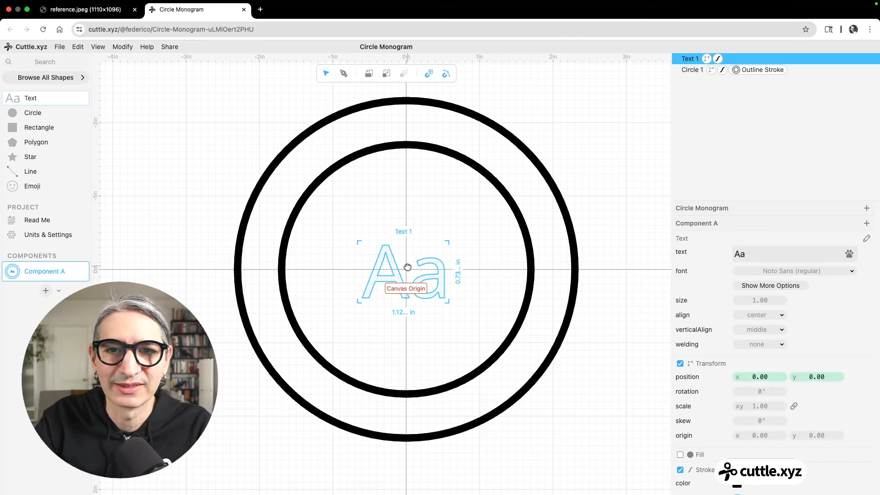
pyautogui.doubleClick(407, 269)
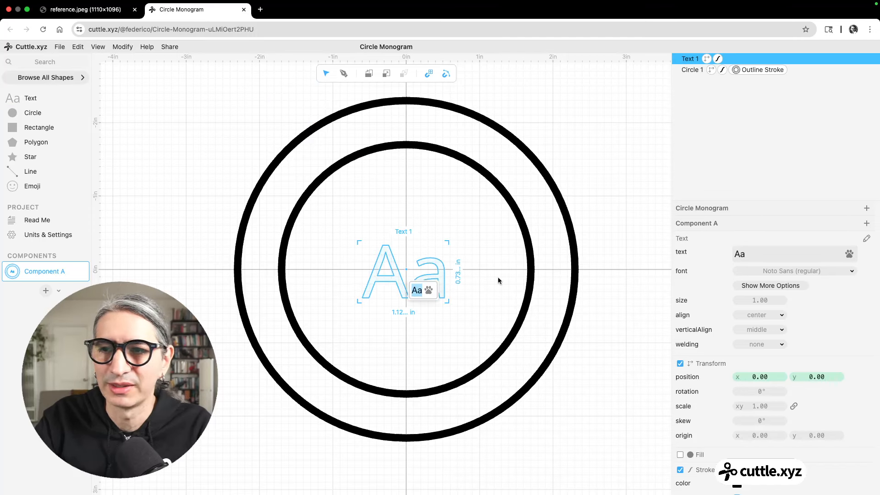
pyautogui.click(823, 259)
pyautogui.click(793, 258)
pyautogui.write('M')
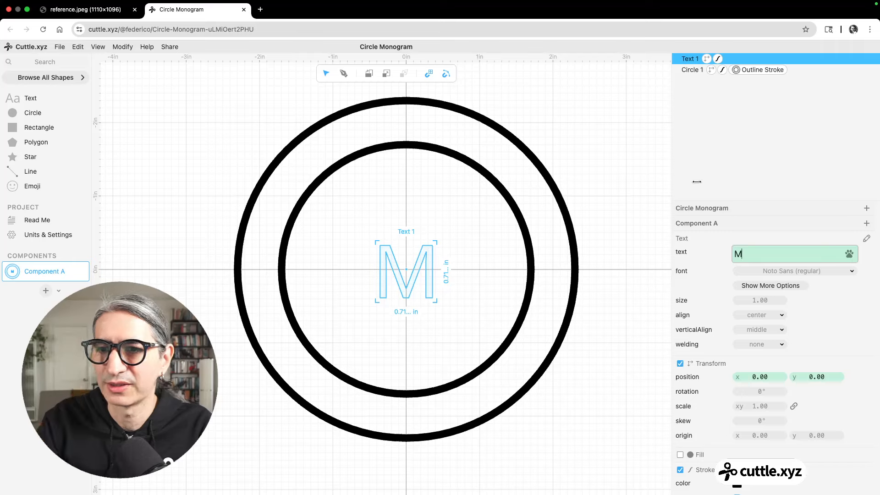
# - Set the letter M's font to Scheherazade New (regular) and turn on its fill
pyautogui.click(795, 271)
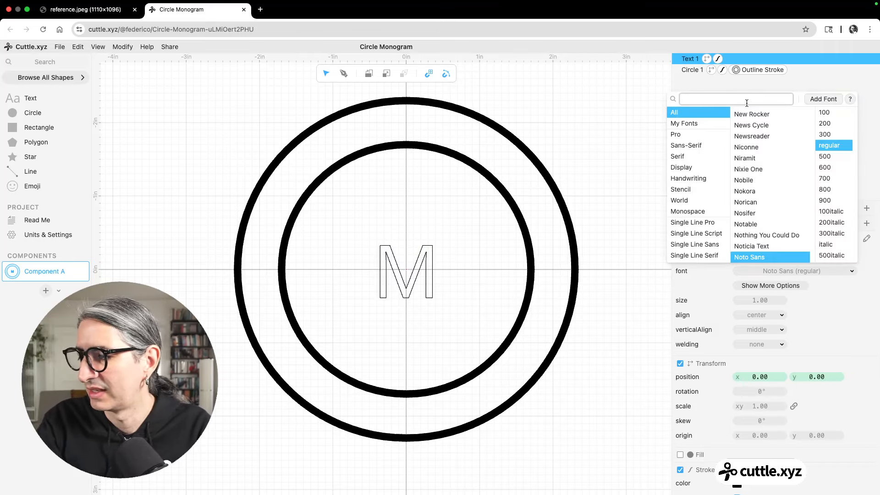
pyautogui.write('scg')
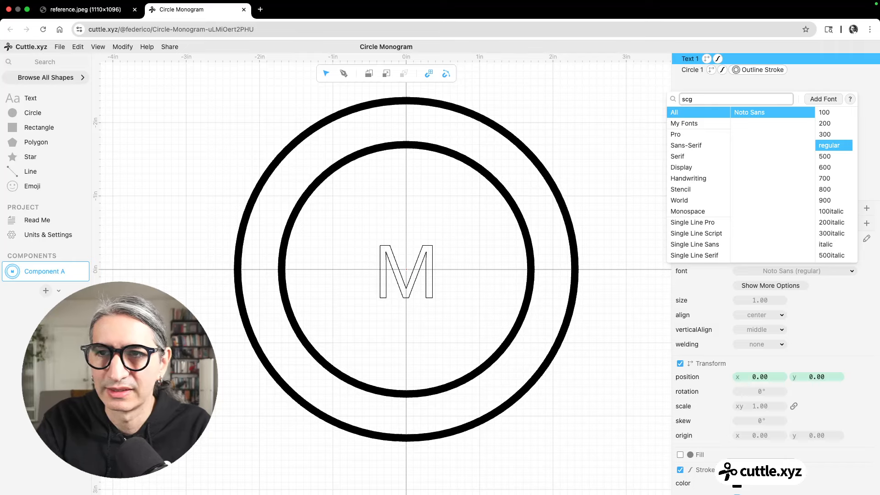
pyautogui.press('BackSpace')
pyautogui.write('he')
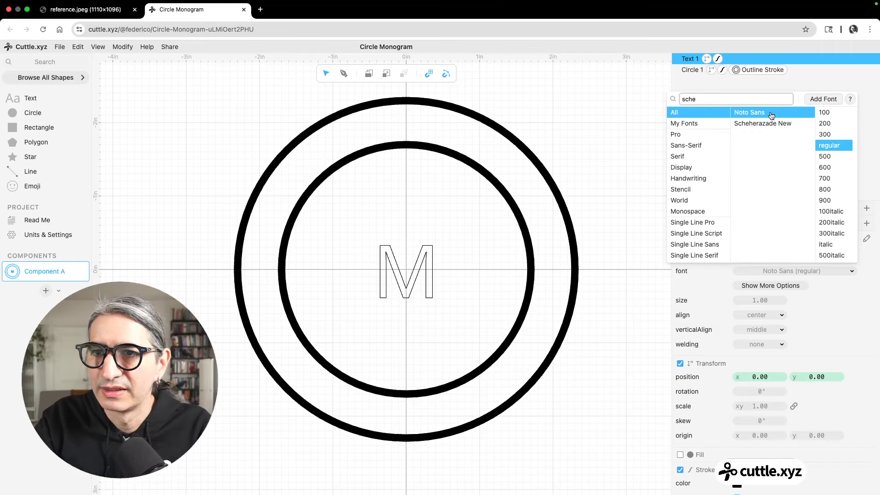
pyautogui.click(772, 124)
pyautogui.click(572, 147)
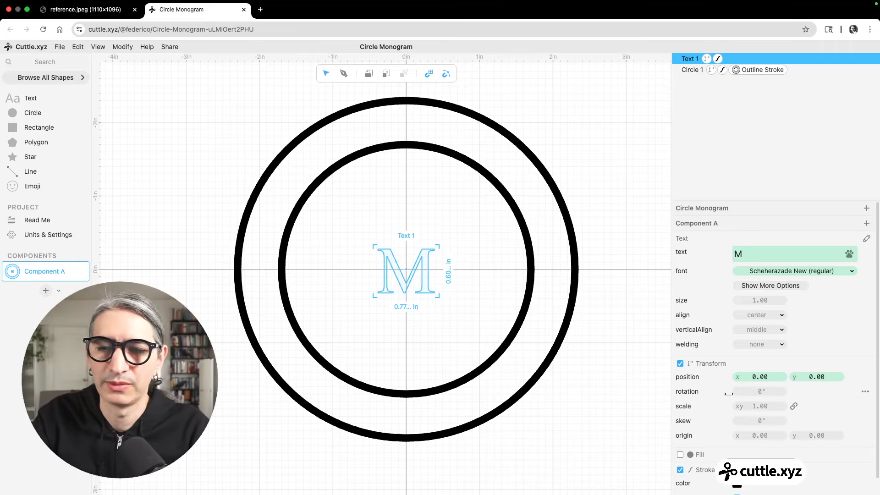
pyautogui.click(680, 455)
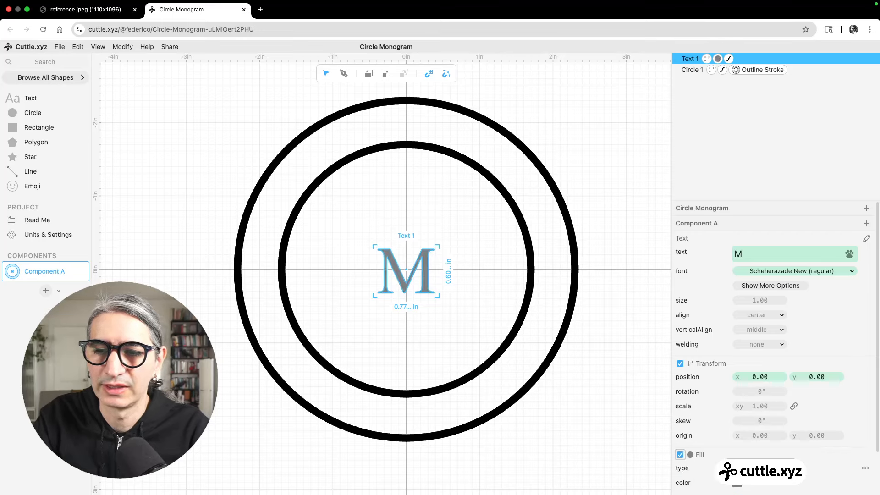
# - Change the fill colour of the central letter M to black
pyautogui.scroll(-2, 774, 348)
pyautogui.click(738, 435)
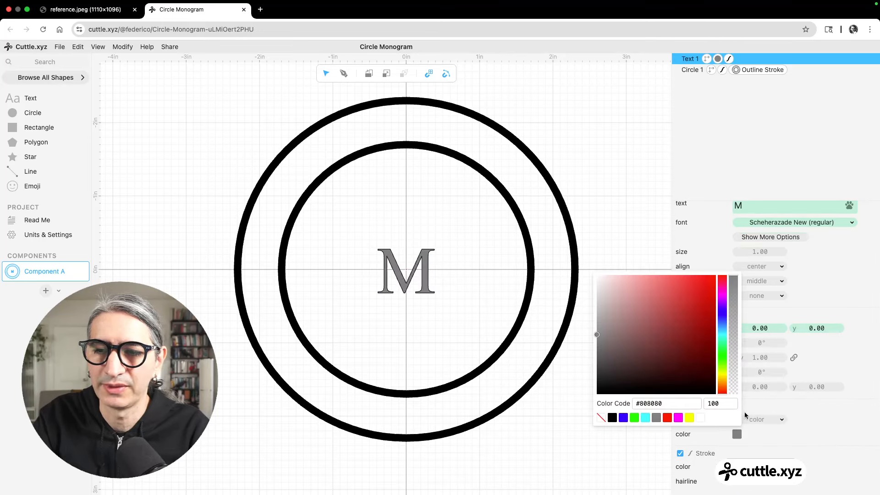
pyautogui.click(604, 418)
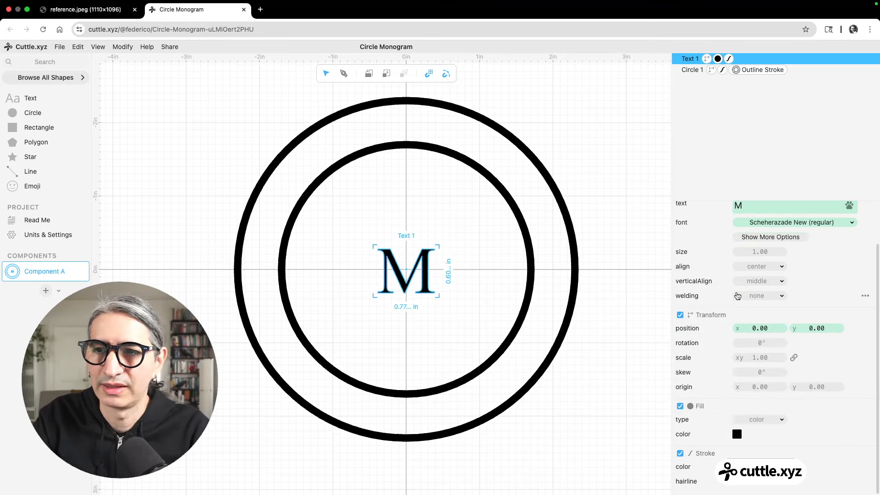
# - Enlarge the letter M to size 3.41 so it spans the inner circle
pyautogui.moveTo(760, 252); pyautogui.dragTo(865, 253)
pyautogui.moveTo(758, 252); pyautogui.dragTo(831, 252)
pyautogui.moveTo(755, 252); pyautogui.dragTo(781, 255)
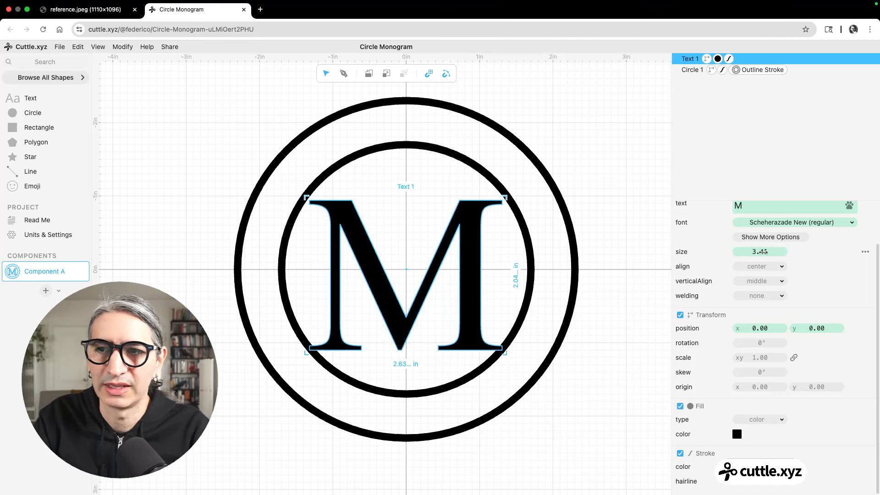
pyautogui.click(762, 251)
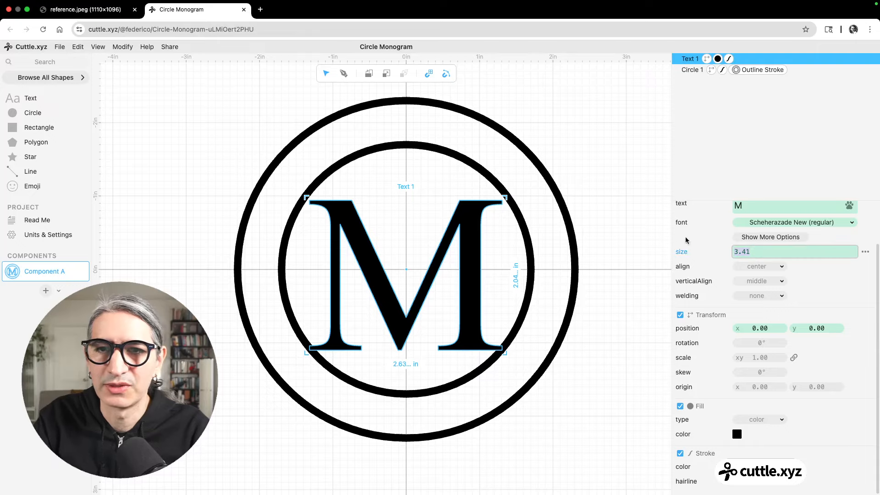
pyautogui.click(614, 208)
pyautogui.scroll(-3, 614, 208)
pyautogui.moveTo(626, 212); pyautogui.dragTo(573, 212)
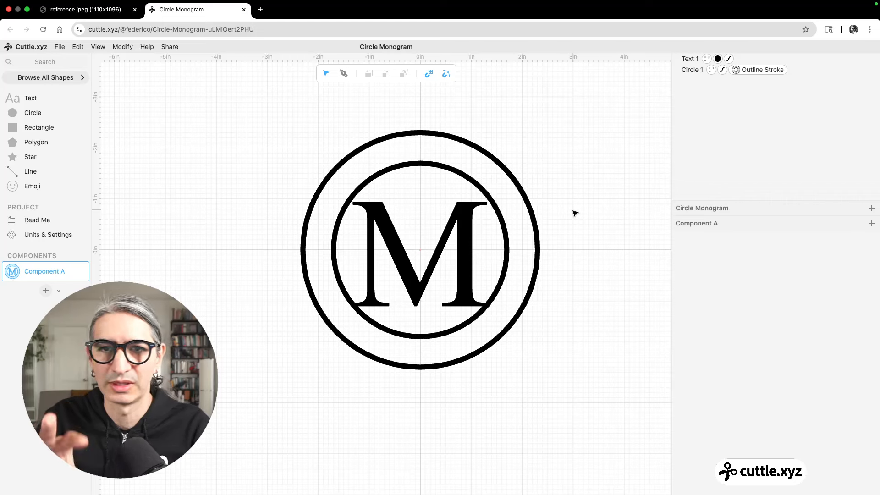
pyautogui.click(472, 242)
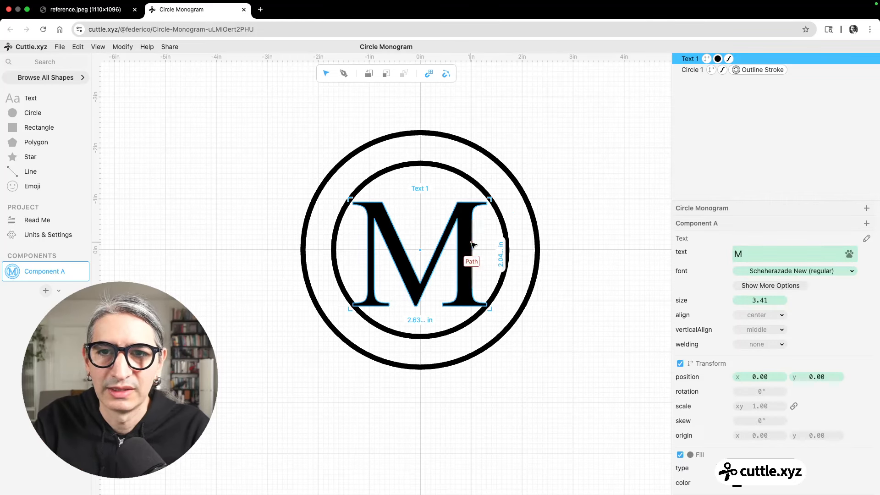
pyautogui.click(606, 198)
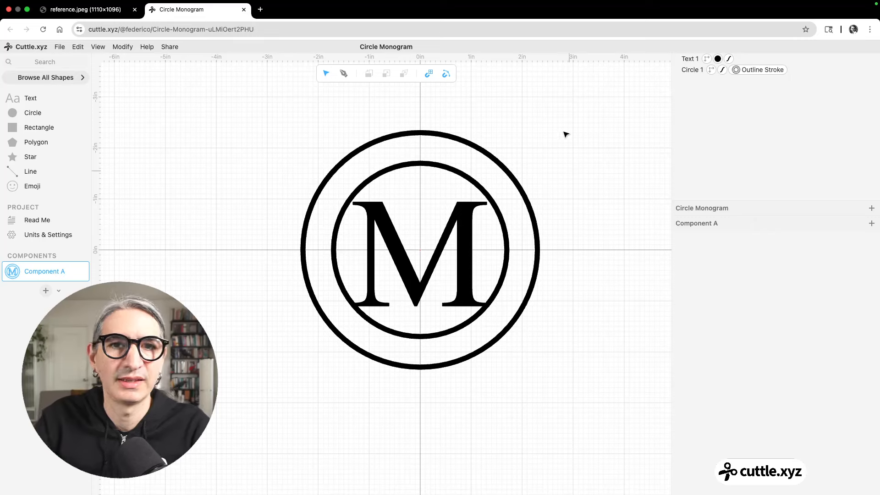
# - Check the split name band in the reference image and add a Split Text shape centred on the canvas origin
pyautogui.click(86, 17)
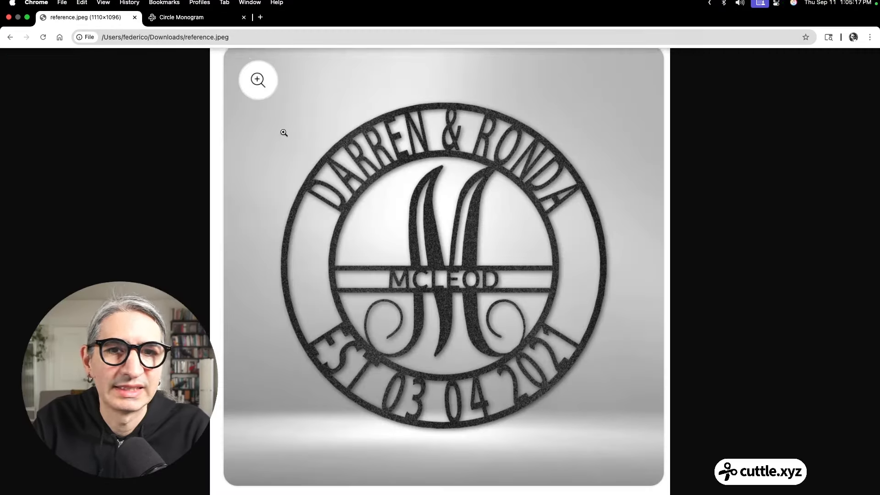
pyautogui.click(197, 9)
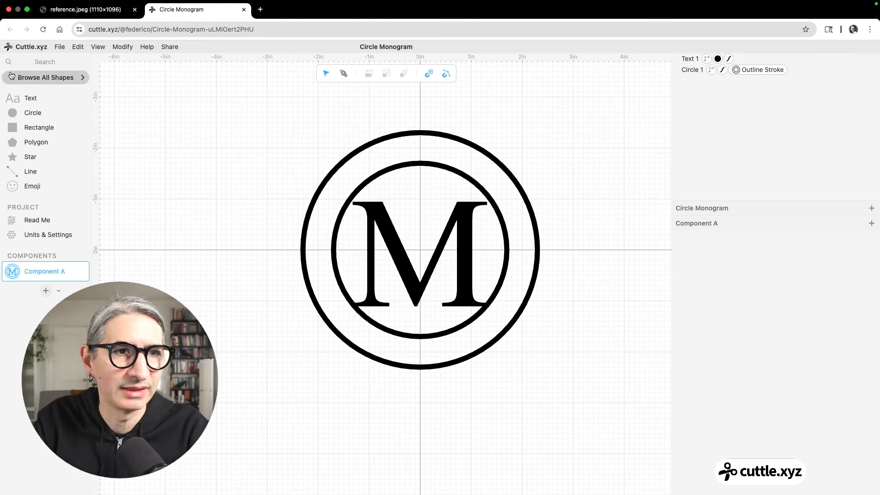
pyautogui.click(53, 63)
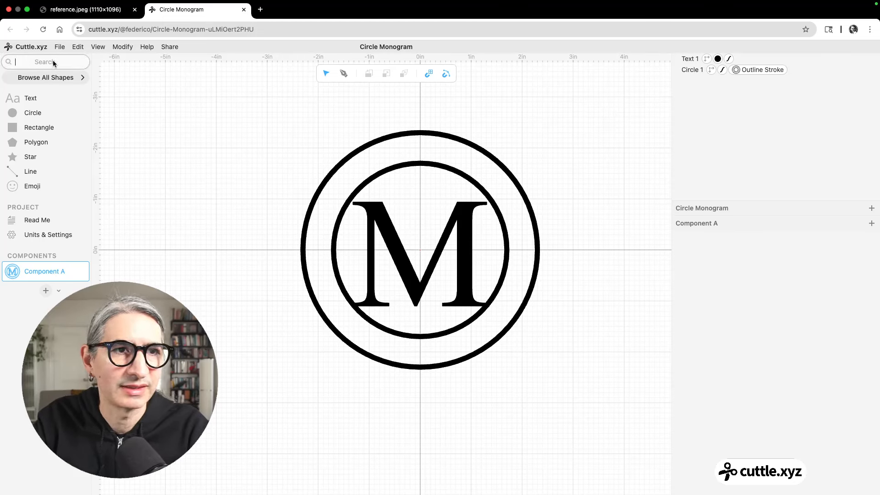
pyautogui.write('spli')
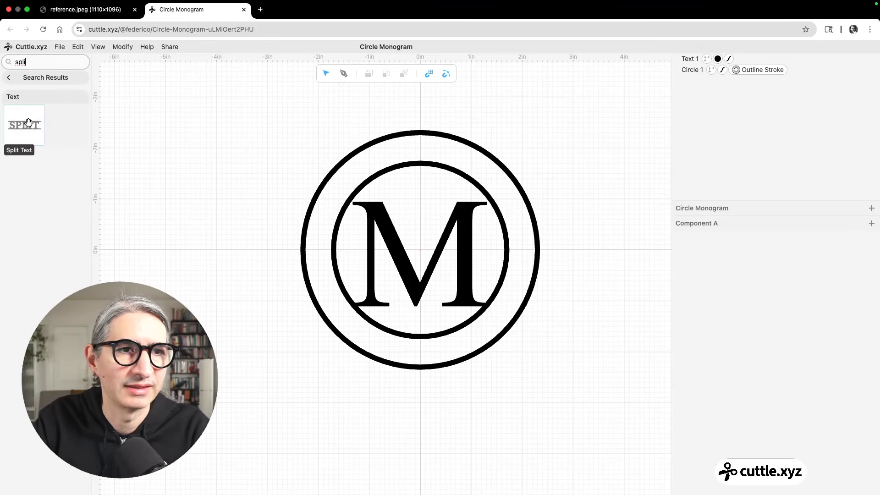
pyautogui.moveTo(25, 125); pyautogui.dragTo(421, 252)
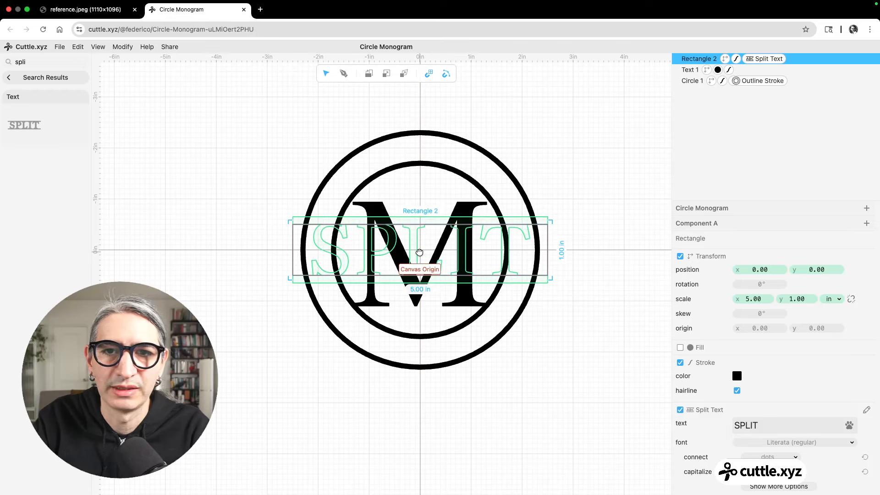
pyautogui.click(47, 77)
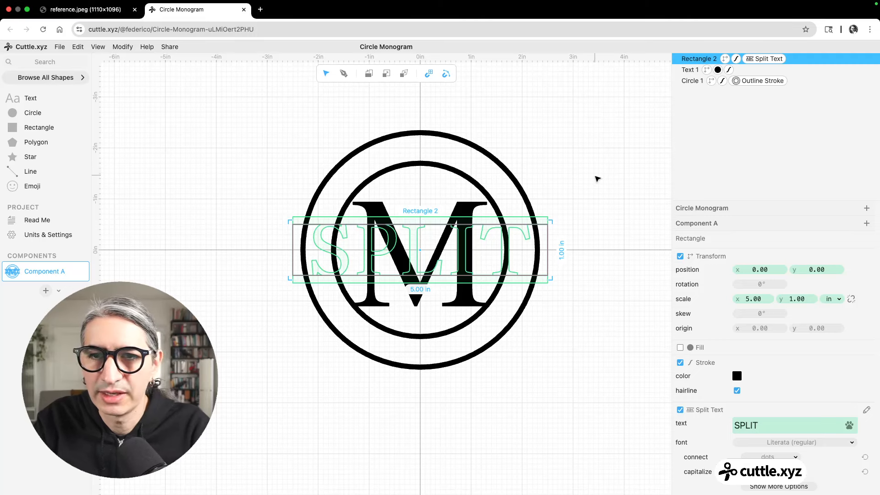
pyautogui.click(597, 178)
pyautogui.click(544, 220)
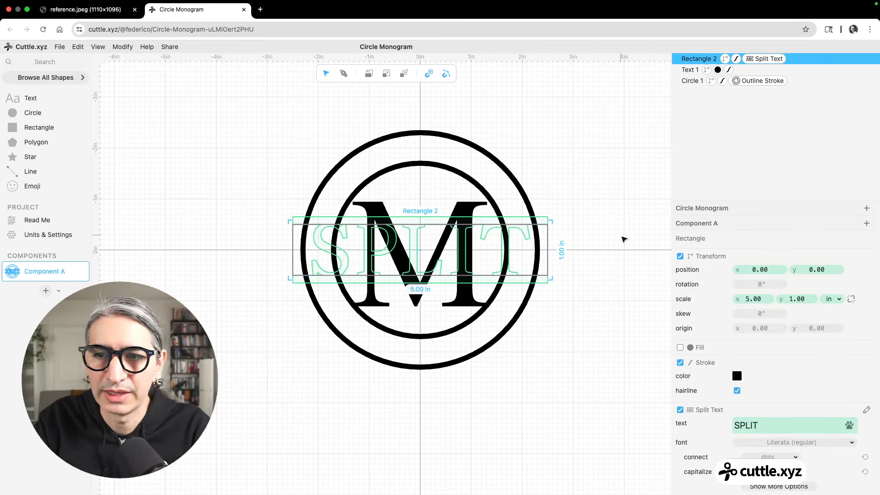
pyautogui.press('super+Tab')
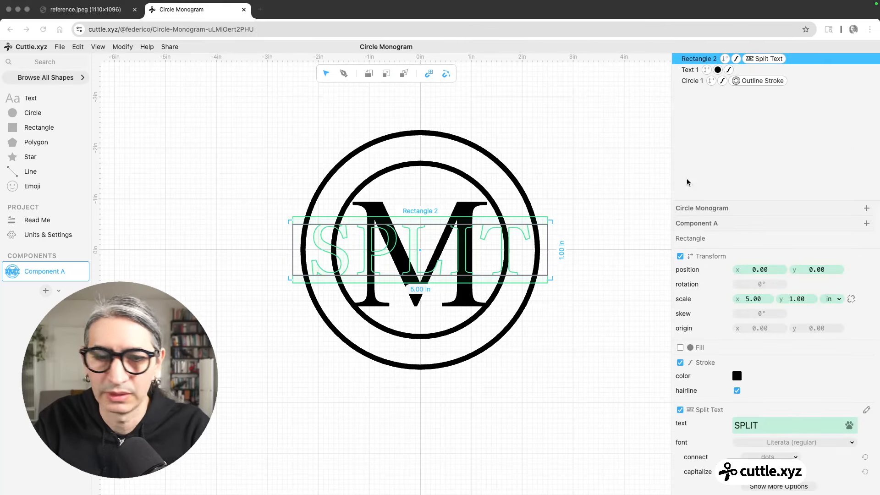
pyautogui.scroll(-1, 582, 222)
pyautogui.hscroll(1, 574, 213)
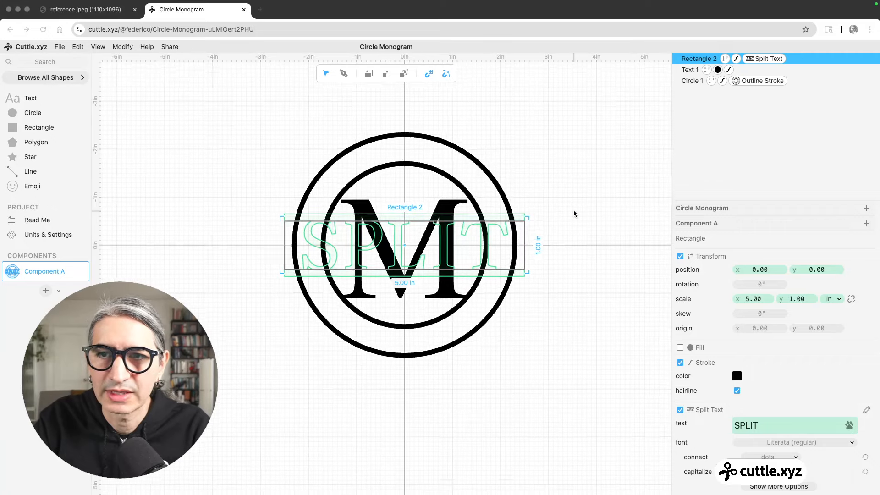
# - Turn on the fill of the Split Text shape and set its colour to black
pyautogui.click(672, 264)
pyautogui.moveTo(672, 265); pyautogui.dragTo(636, 261)
pyautogui.scroll(-1, 679, 356)
pyautogui.scroll(-1, 679, 356)
pyautogui.click(645, 299)
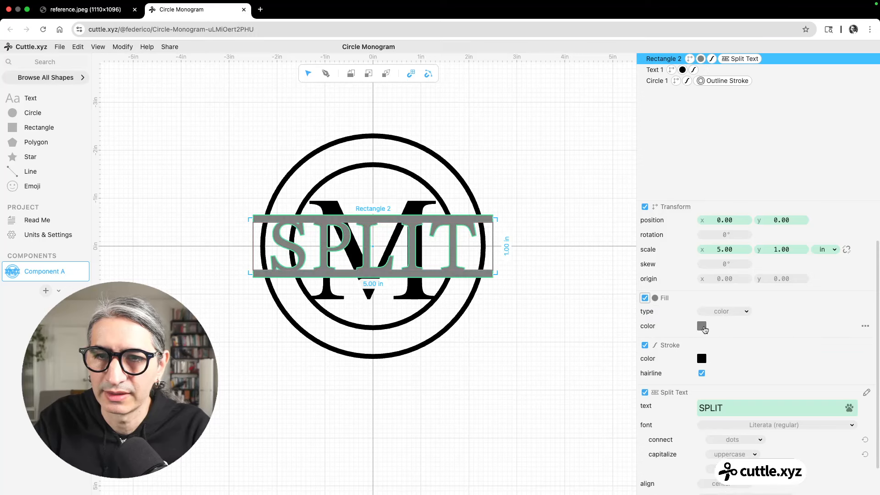
pyautogui.click(701, 326)
pyautogui.click(716, 312)
pyautogui.click(510, 306)
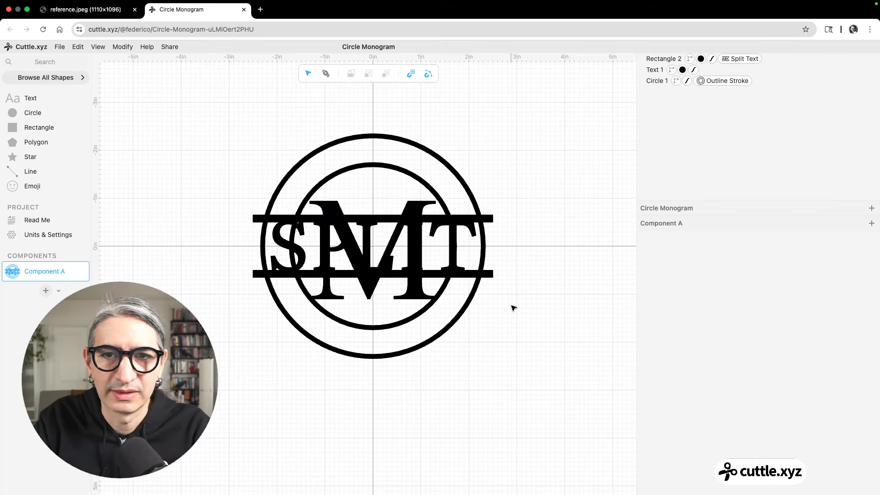
# - Scale the Split Text rectangle to 4.00 in wide and 0.50 in high
pyautogui.click(443, 222)
pyautogui.scroll(-4, 646, 219)
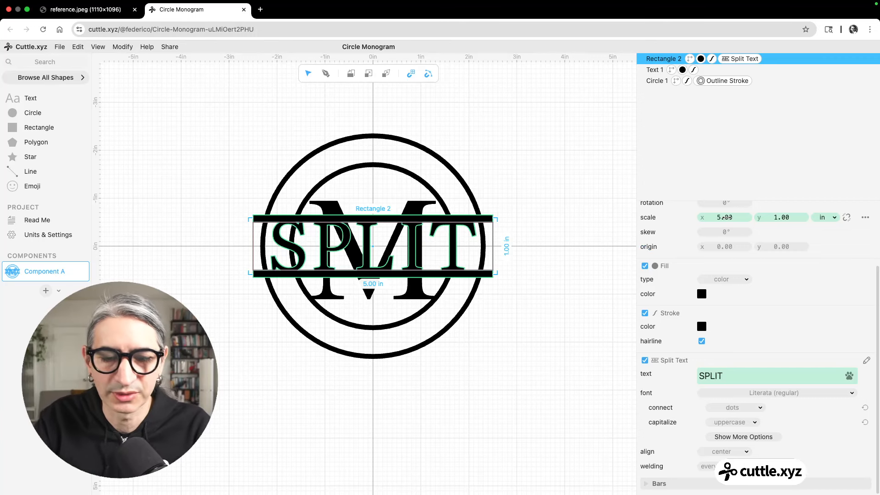
pyautogui.click(723, 217)
pyautogui.write('4, 1')
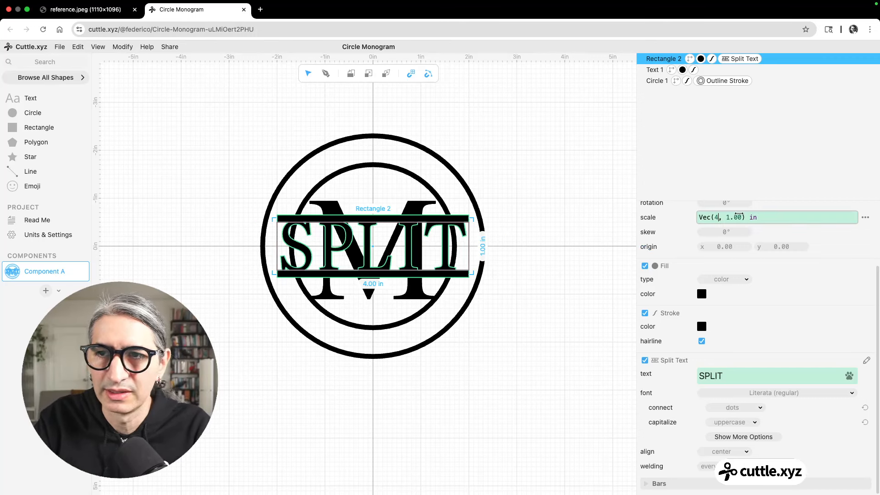
pyautogui.moveTo(736, 217); pyautogui.dragTo(668, 225)
pyautogui.click(572, 257)
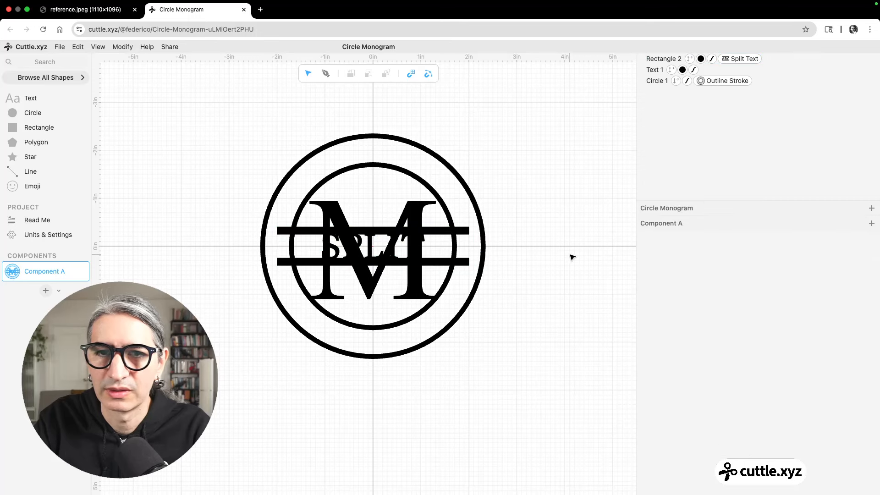
# - Hide the letter M so the split text and rings can be seen alone
pyautogui.click(417, 200)
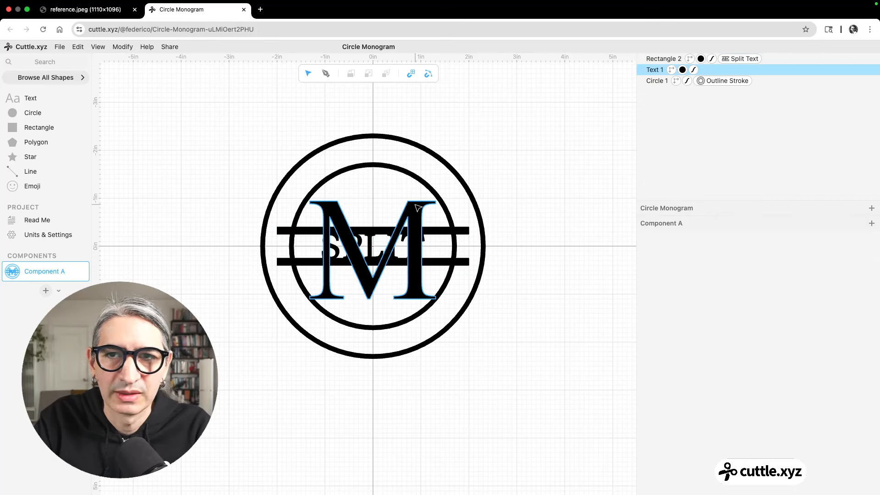
pyautogui.click(872, 70)
pyautogui.click(561, 186)
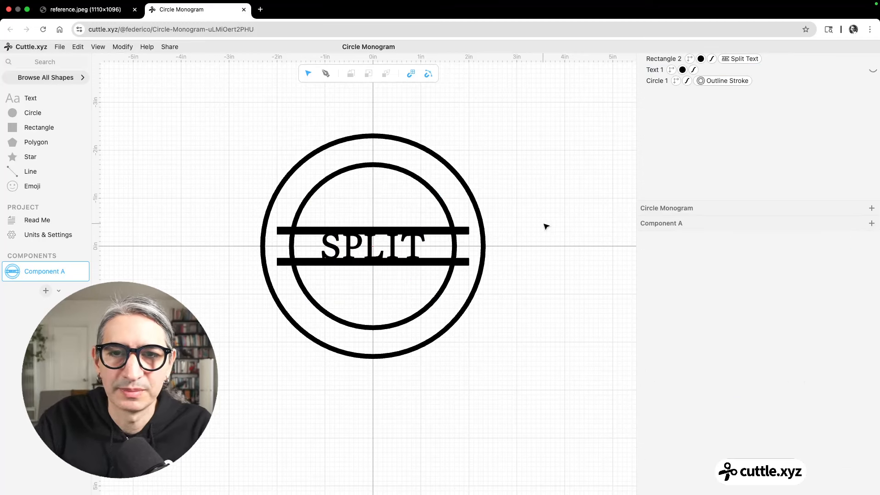
# - Check the ring's stroke width and set the Split Text bar height to 0.10 in to match it
pyautogui.scroll(2, 547, 232)
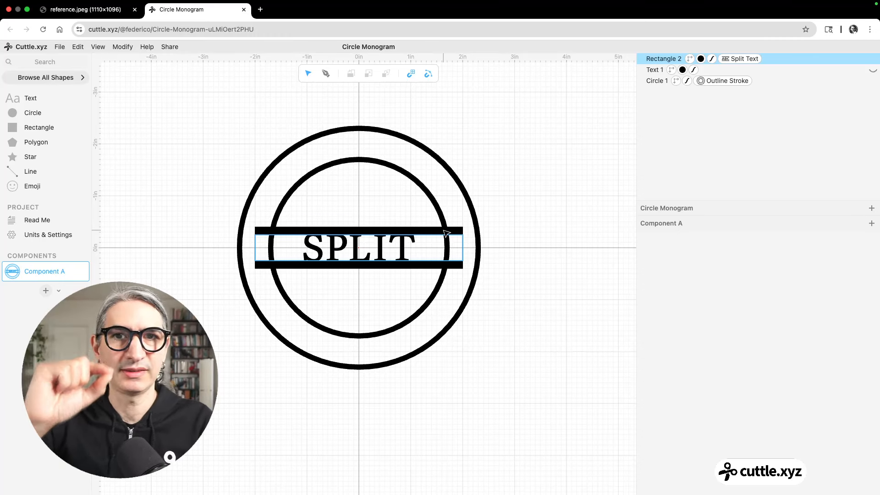
pyautogui.click(377, 143)
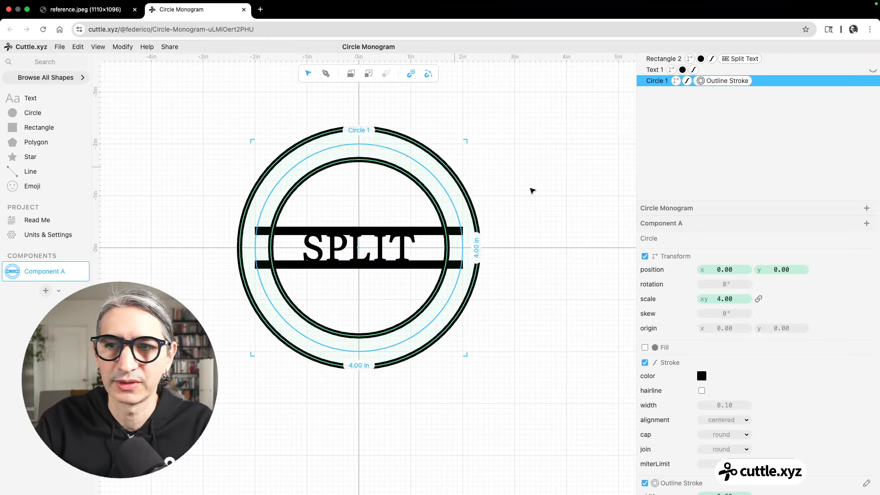
pyautogui.click(740, 58)
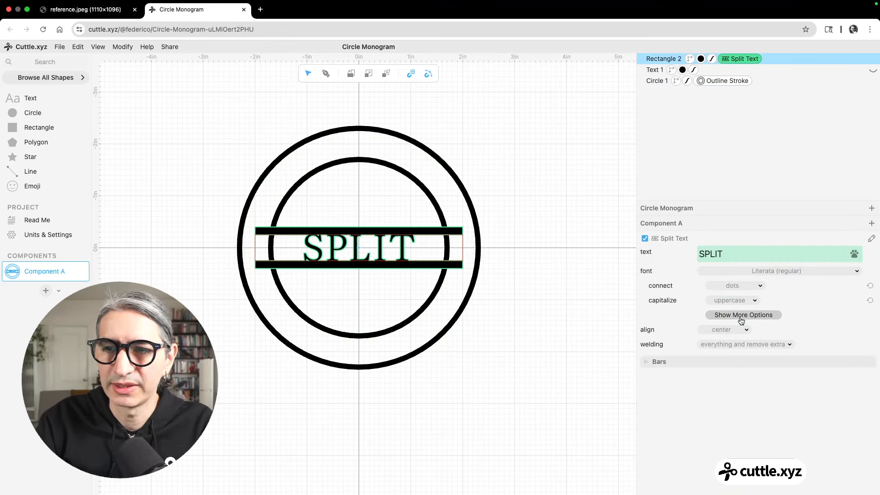
pyautogui.click(658, 362)
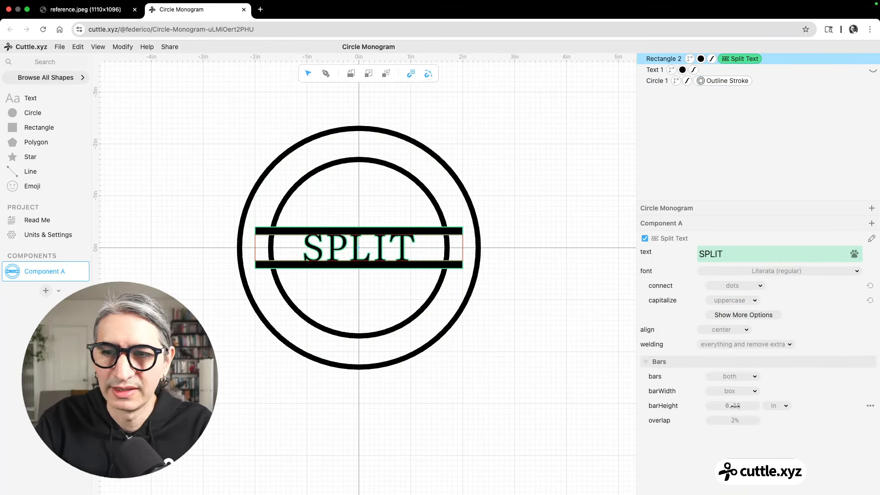
pyautogui.moveTo(738, 406)
pyautogui.mouseDown()
pyautogui.moveTo(727, 405)
pyautogui.moveTo(762, 406)
pyautogui.moveTo(738, 406)
pyautogui.mouseUp()
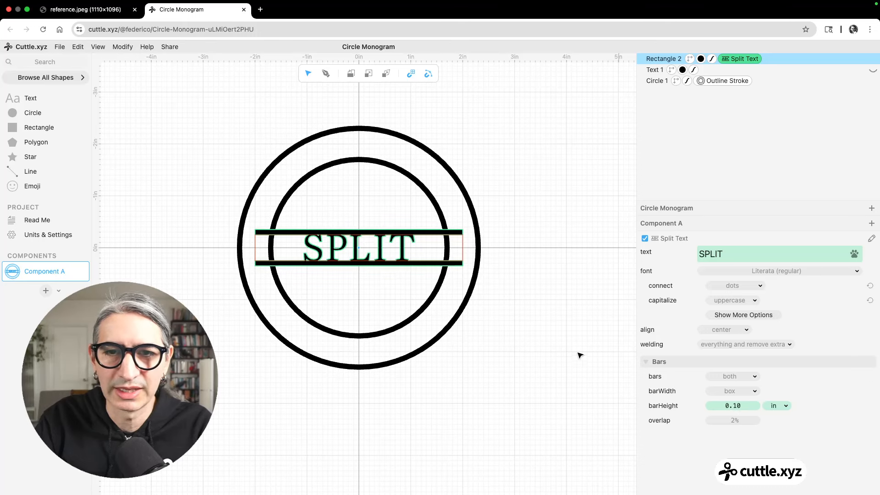
pyautogui.click(547, 321)
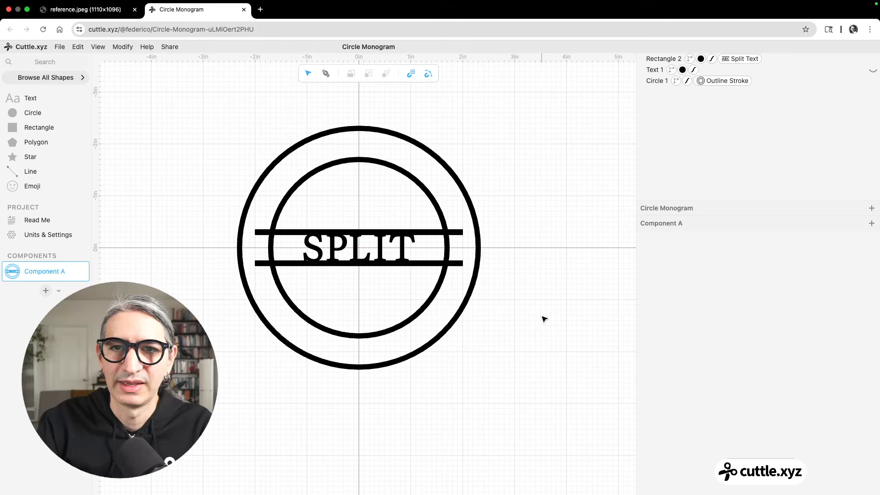
# - Change the font of the split text to League Spartan
pyautogui.click(407, 250)
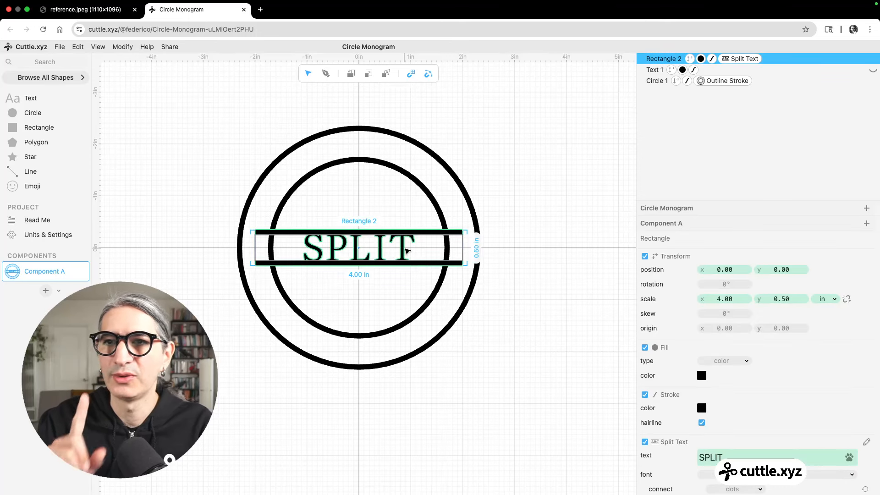
pyautogui.scroll(-3, 806, 390)
pyautogui.scroll(-1, 806, 390)
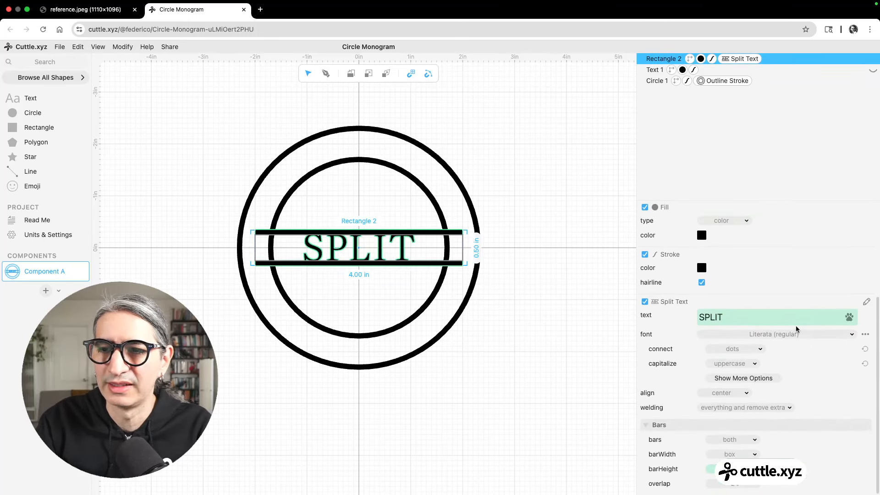
pyautogui.click(794, 335)
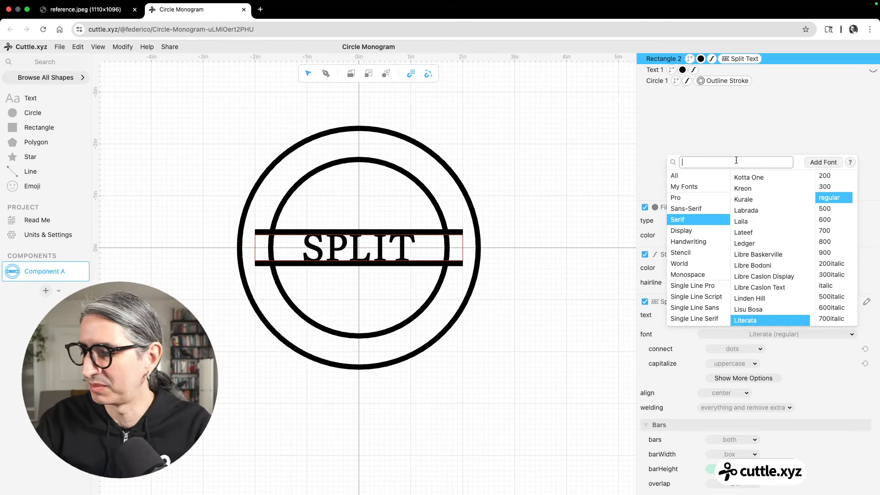
pyautogui.write('leag')
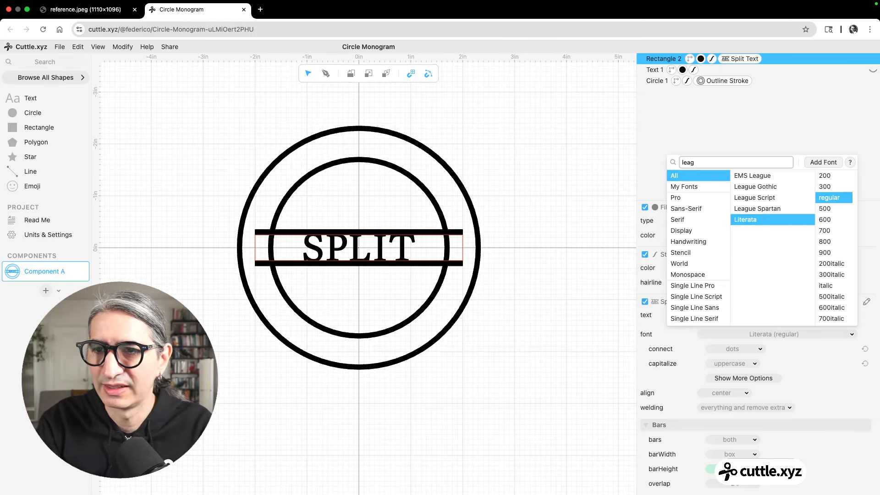
pyautogui.click(762, 208)
pyautogui.click(518, 215)
pyautogui.click(518, 216)
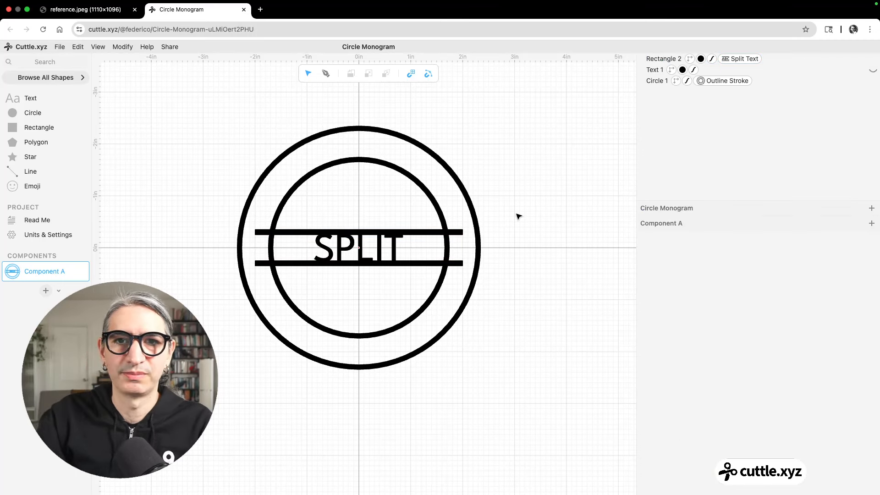
# - Compare the band and rings with the reference image to see where the split bars should end
pyautogui.click(118, 14)
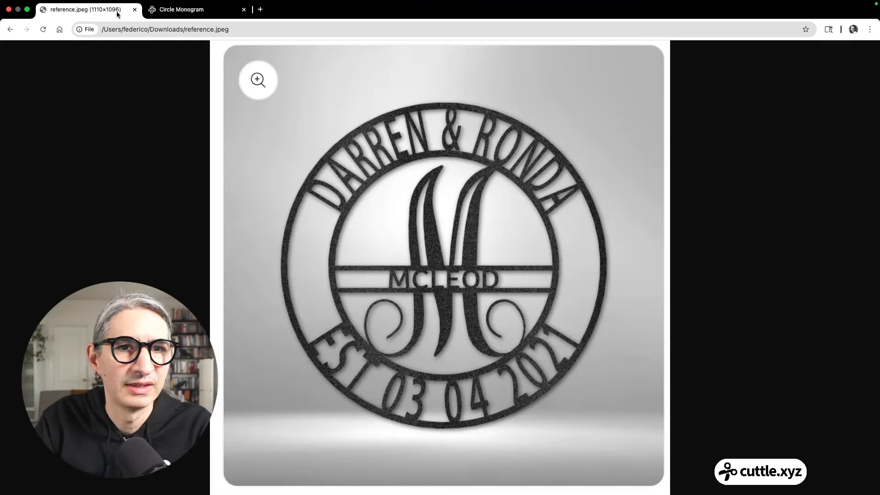
pyautogui.click(202, 10)
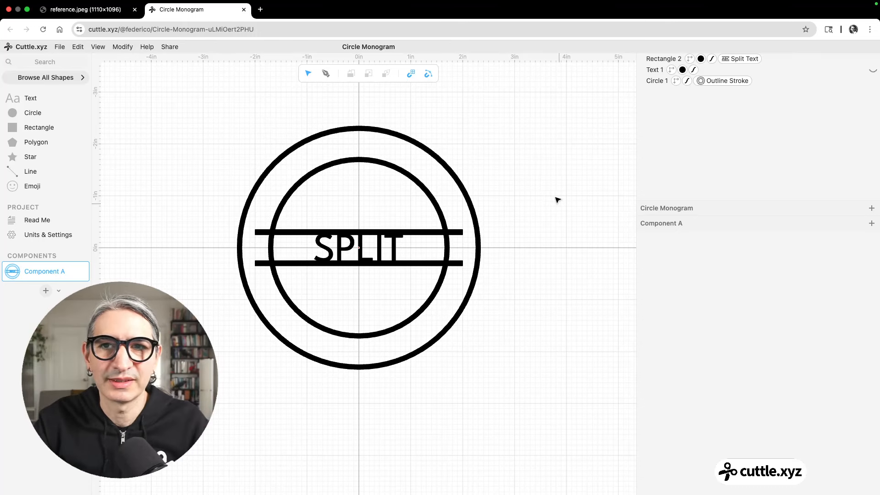
pyautogui.click(387, 233)
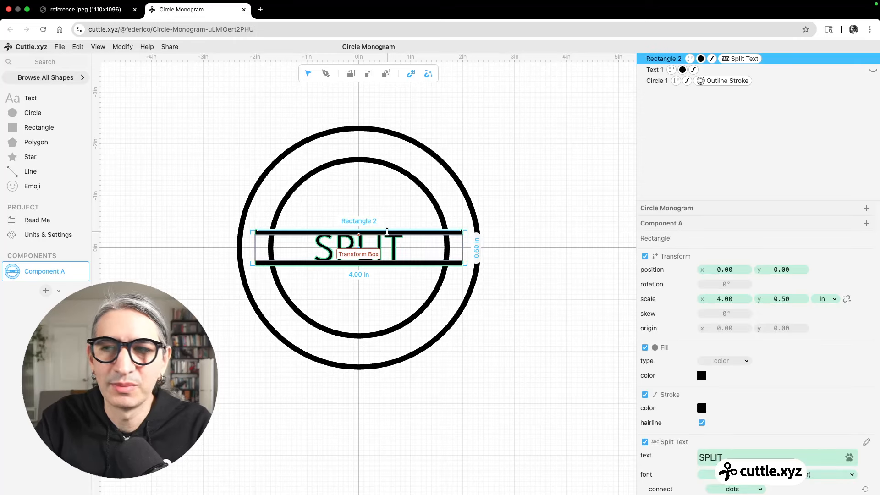
pyautogui.click(398, 154)
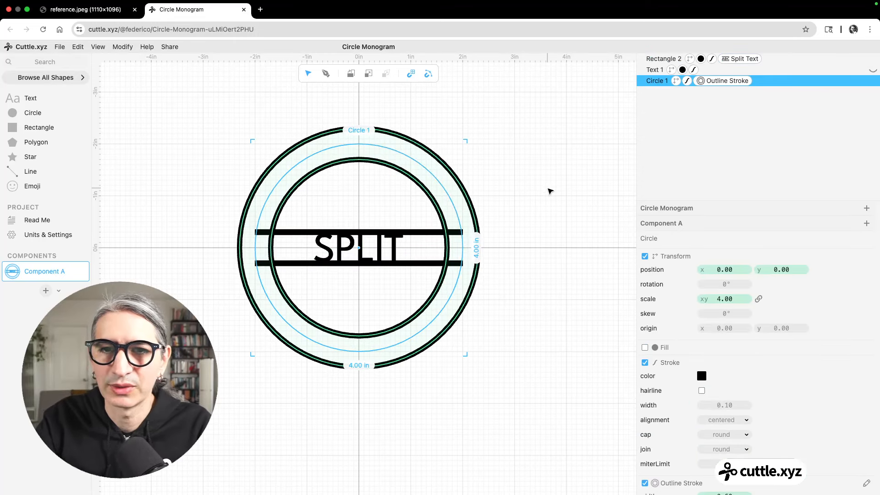
pyautogui.click(545, 195)
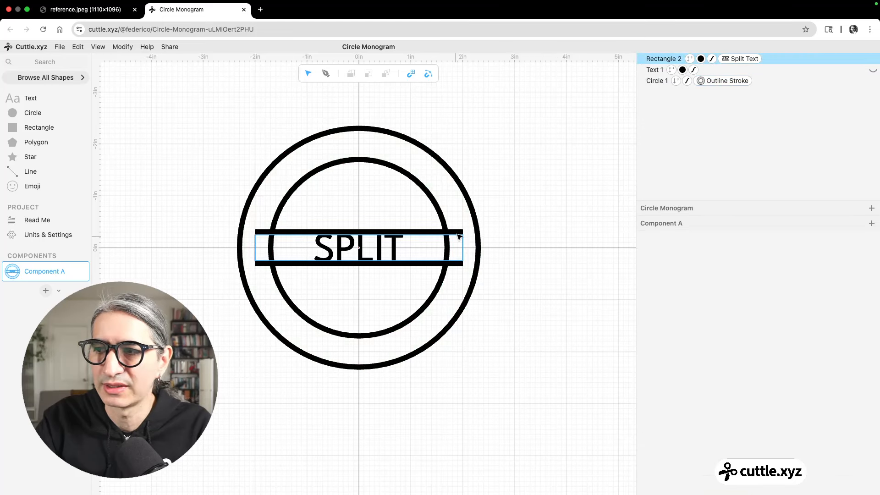
# - Enable the fill on the double ring's circle and set its color to white
pyautogui.moveTo(493, 130); pyautogui.dragTo(389, 183)
pyautogui.click(645, 347)
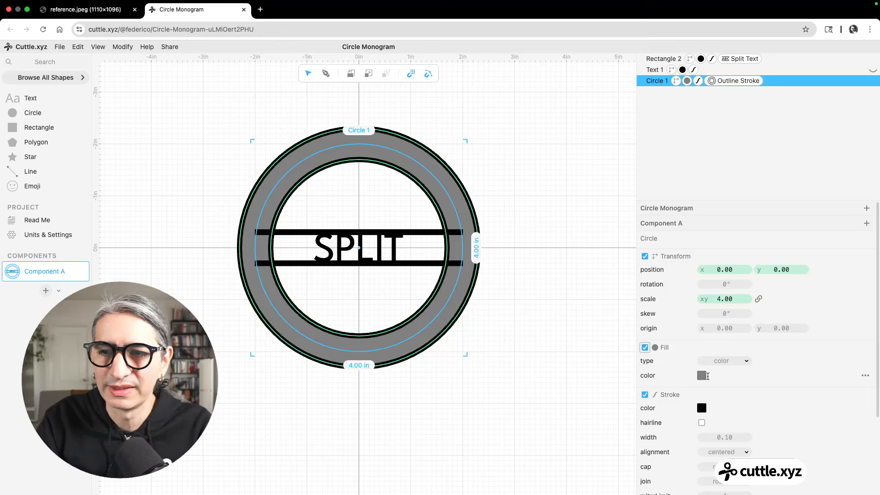
pyautogui.click(701, 375)
pyautogui.click(805, 360)
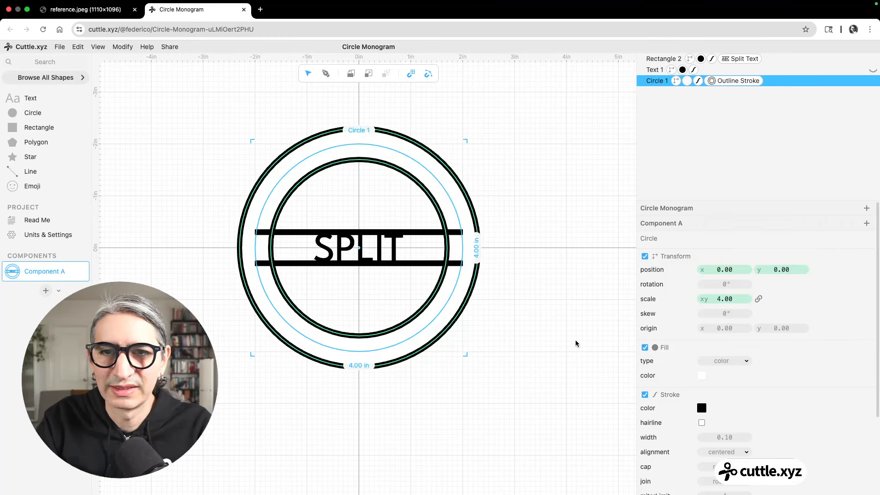
pyautogui.click(524, 338)
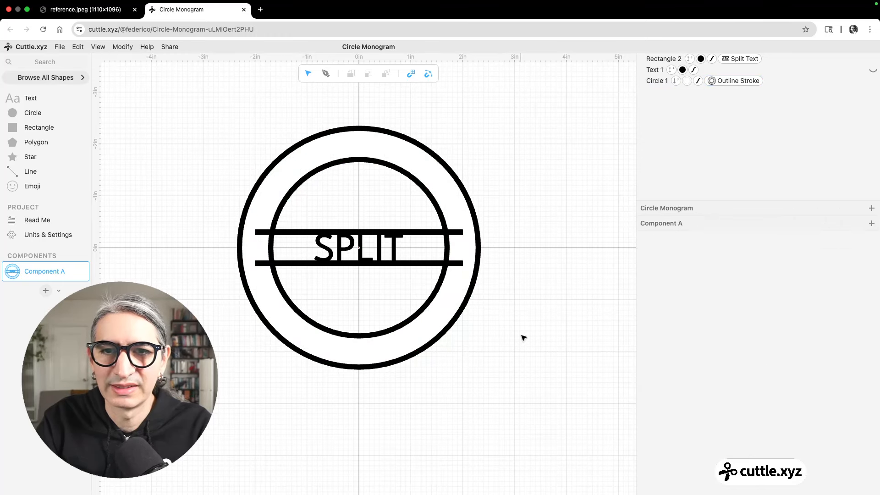
# - Move the Split Text rectangle to the back of the stacking order, behind the white-filled ring
pyautogui.click(387, 237)
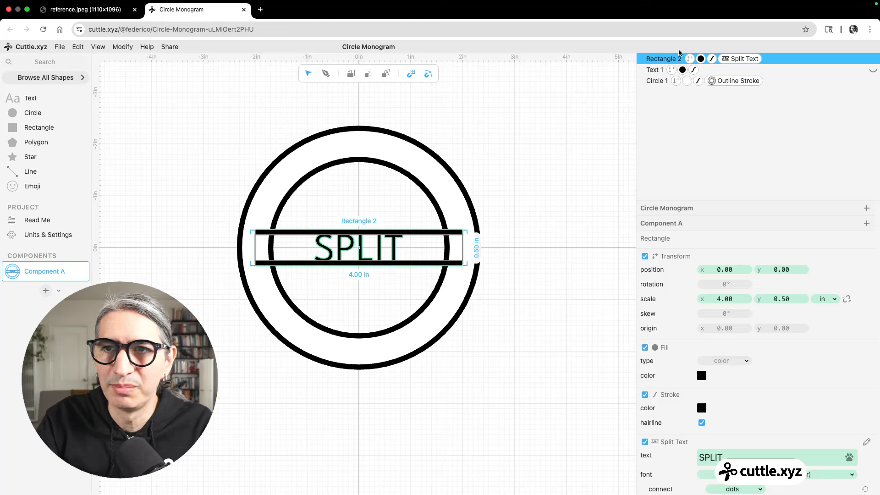
pyautogui.moveTo(657, 60); pyautogui.dragTo(659, 88)
pyautogui.click(550, 150)
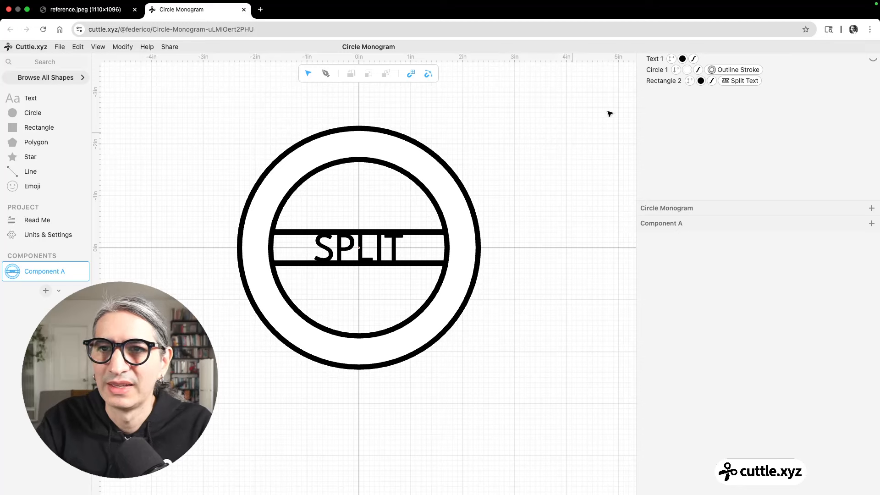
# - Make the hidden letter M visible again in the centre of the ring
pyautogui.click(872, 59)
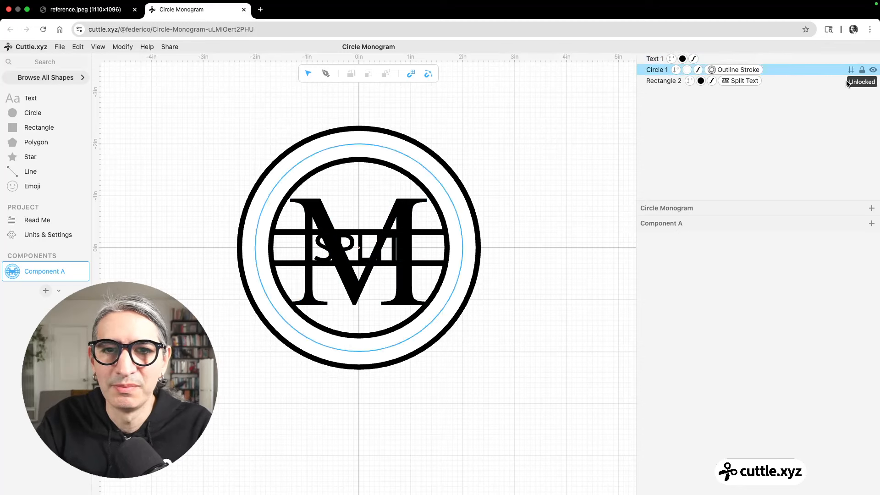
pyautogui.scroll(3, 524, 236)
pyautogui.moveTo(514, 220); pyautogui.dragTo(553, 222)
pyautogui.scroll(2, 553, 222)
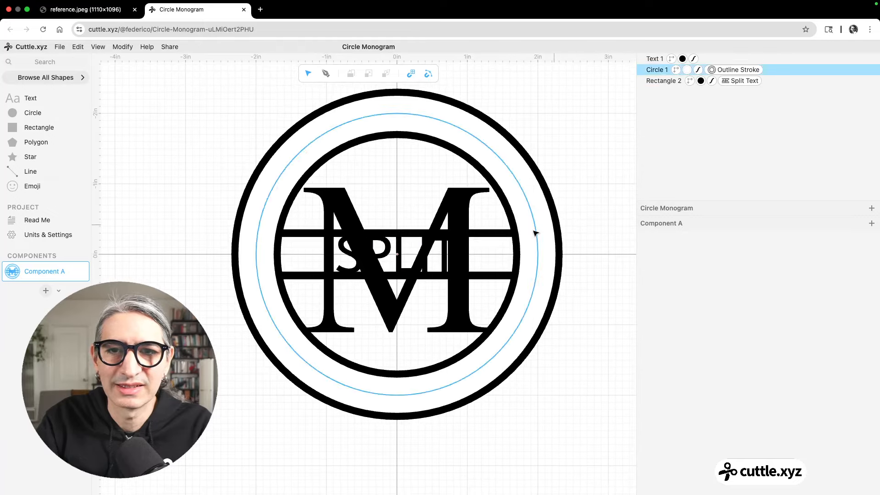
# - Check the Split Text rectangle's scale and where it overlaps the letter M
pyautogui.click(498, 234)
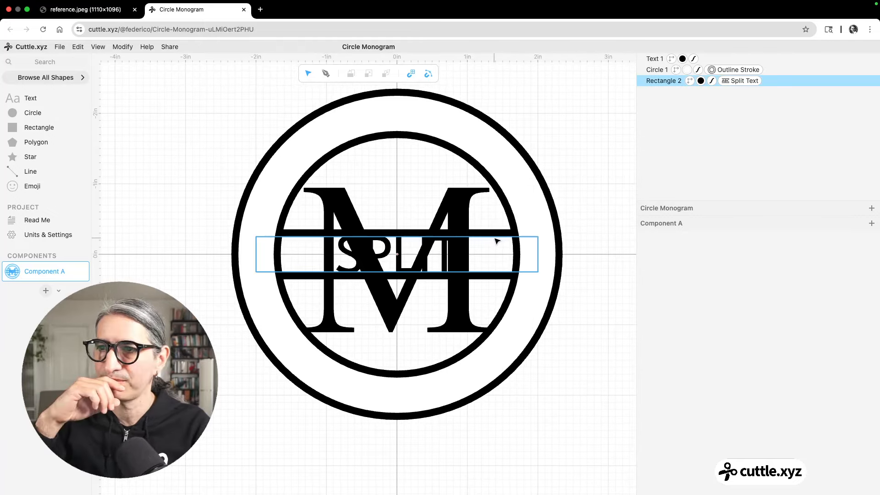
pyautogui.click(506, 247)
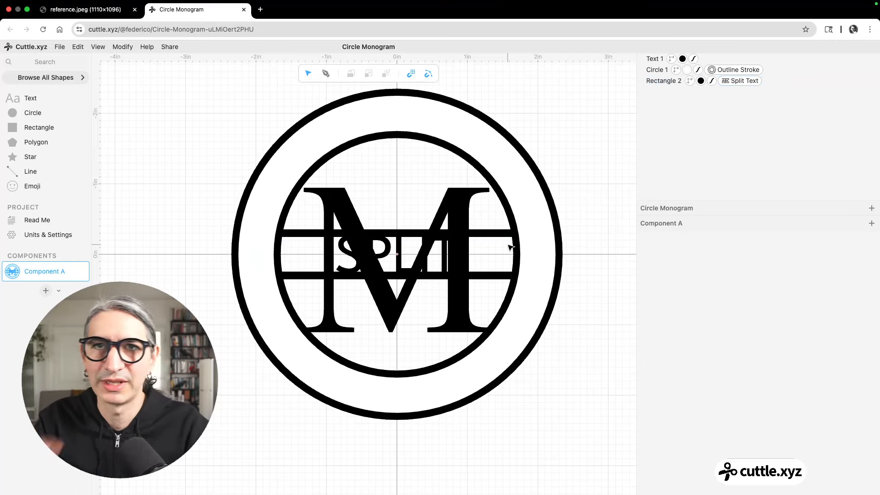
pyautogui.click(458, 250)
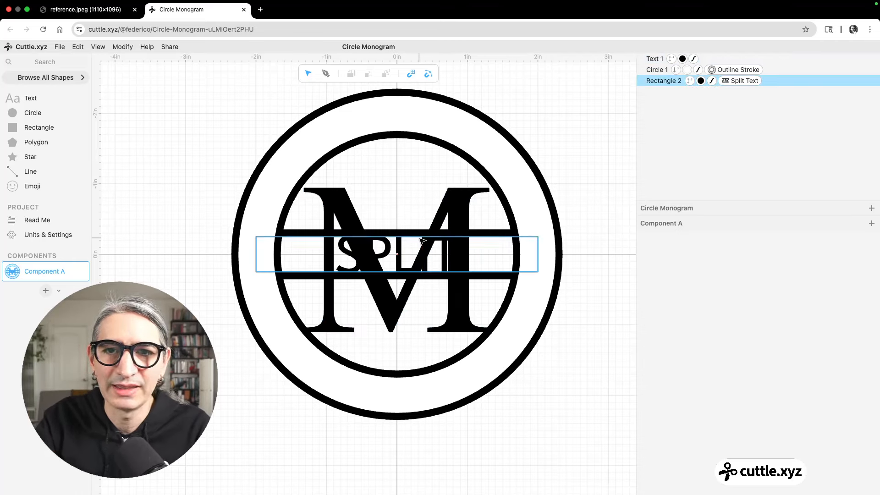
pyautogui.click(415, 251)
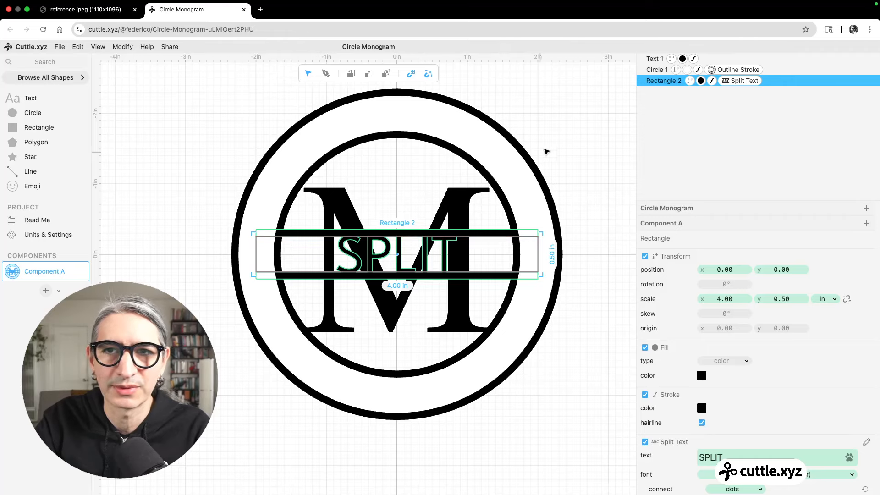
pyautogui.click(547, 148)
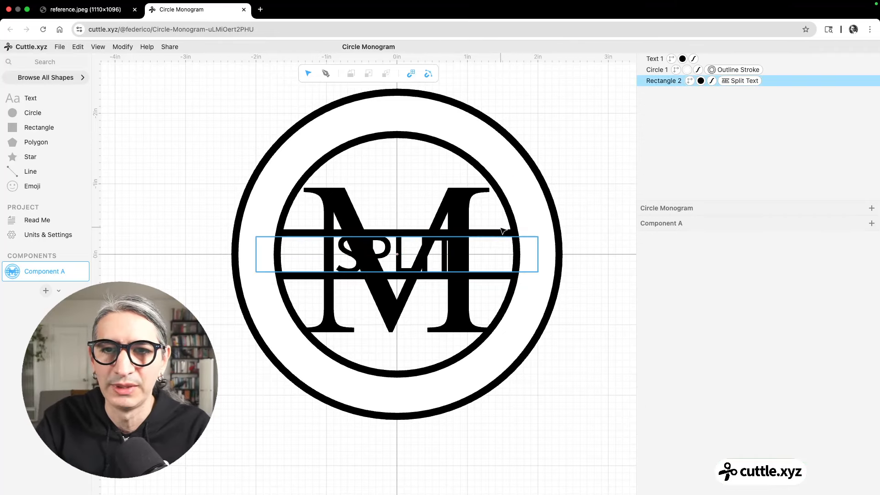
pyautogui.click(498, 237)
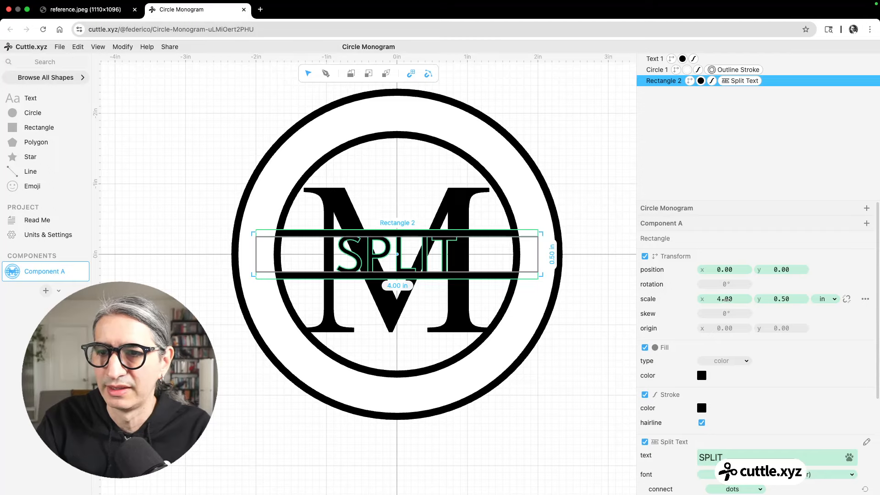
pyautogui.click(552, 116)
# - Add a rectangle centred on the origin and scale it to 4 in wide and 0.5 in high
pyautogui.moveTo(13, 126); pyautogui.dragTo(396, 254)
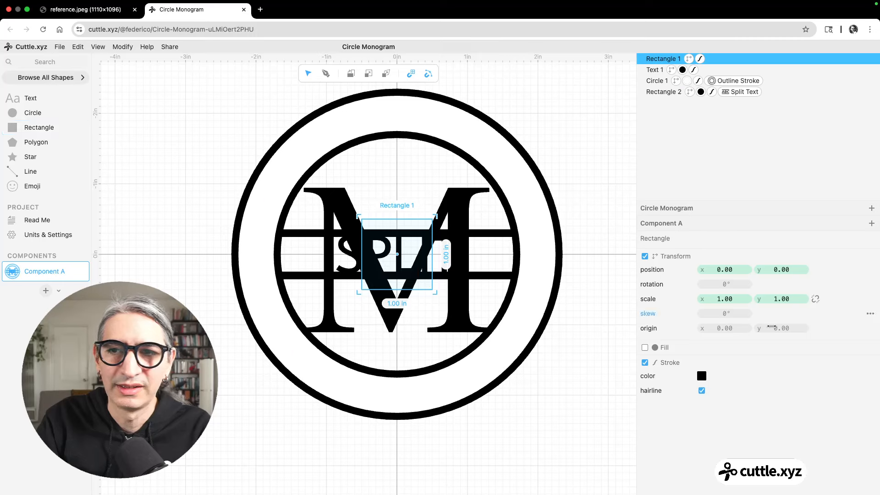
pyautogui.click(724, 300)
pyautogui.write('4, ')
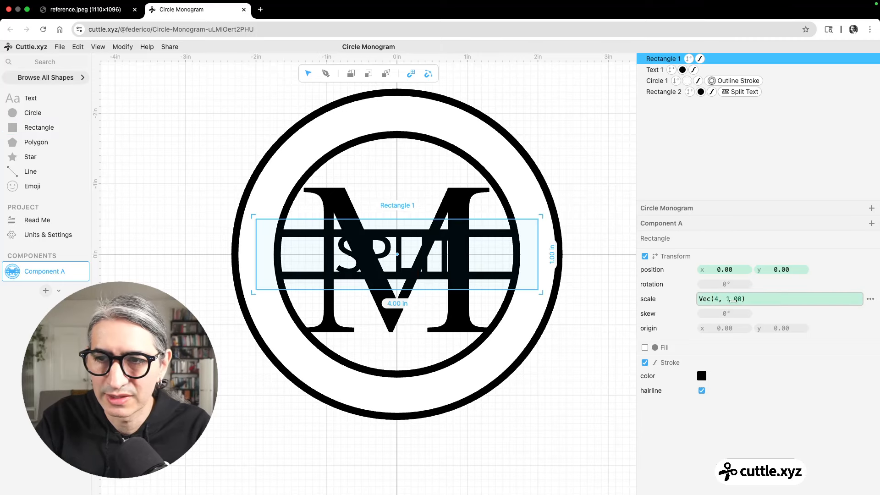
pyautogui.write('0.5')
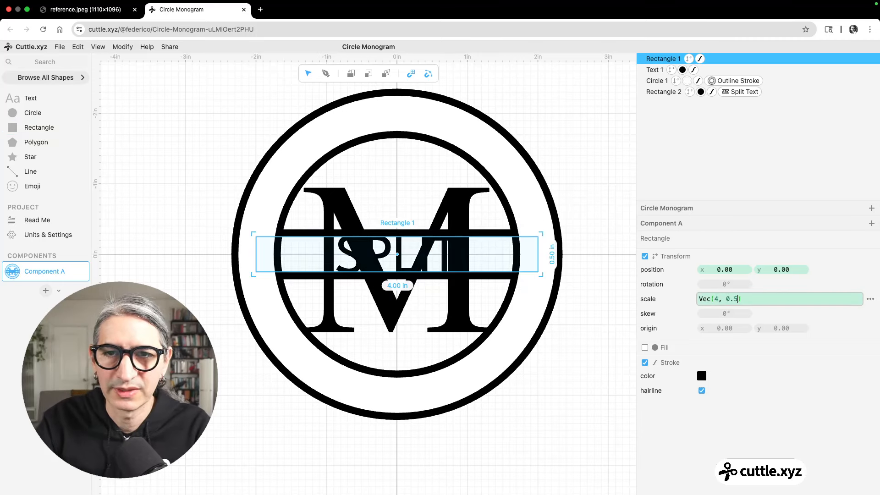
# - Enable the fill on the new 4 x 0.5 in rectangle and set its color to white
pyautogui.click(645, 348)
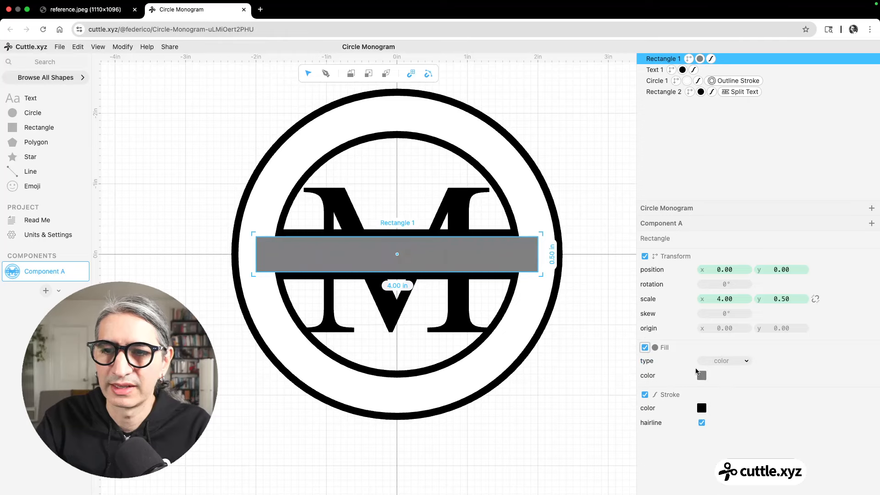
pyautogui.click(701, 375)
pyautogui.click(801, 360)
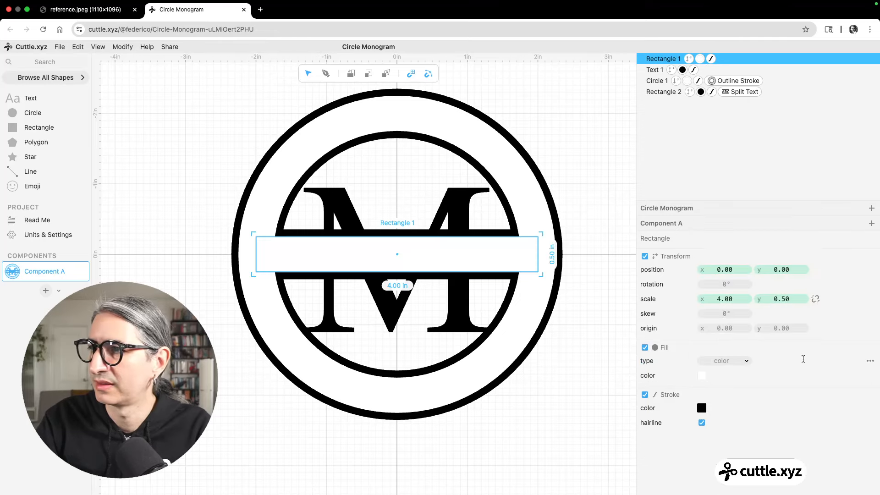
pyautogui.click(584, 171)
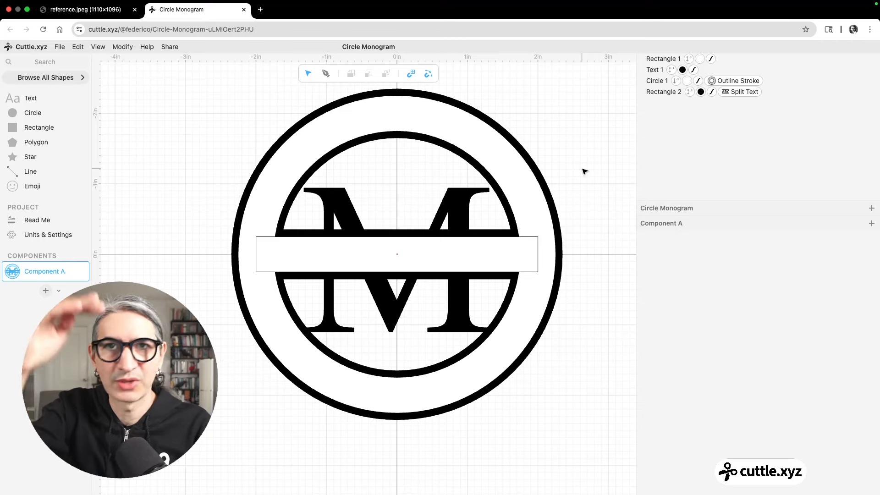
# - Move the white rectangle to the back of the stacking order, behind the Split Text rectangle
pyautogui.click(657, 61)
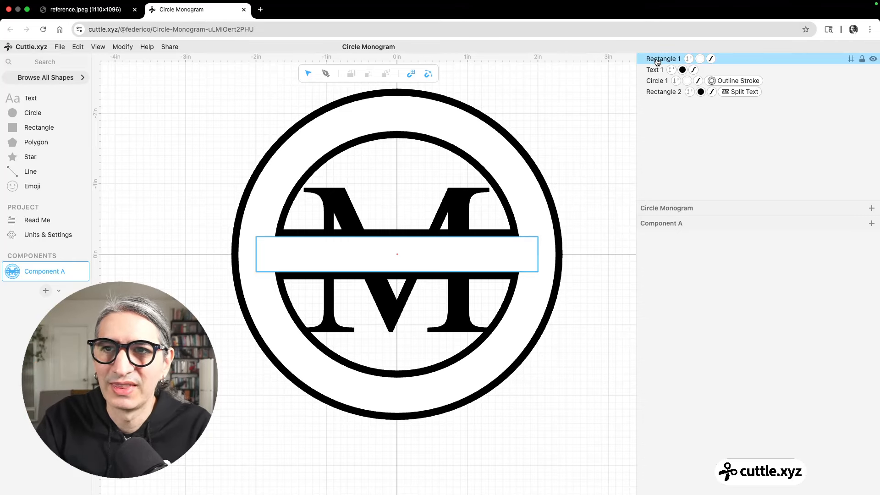
pyautogui.moveTo(656, 57); pyautogui.dragTo(655, 75)
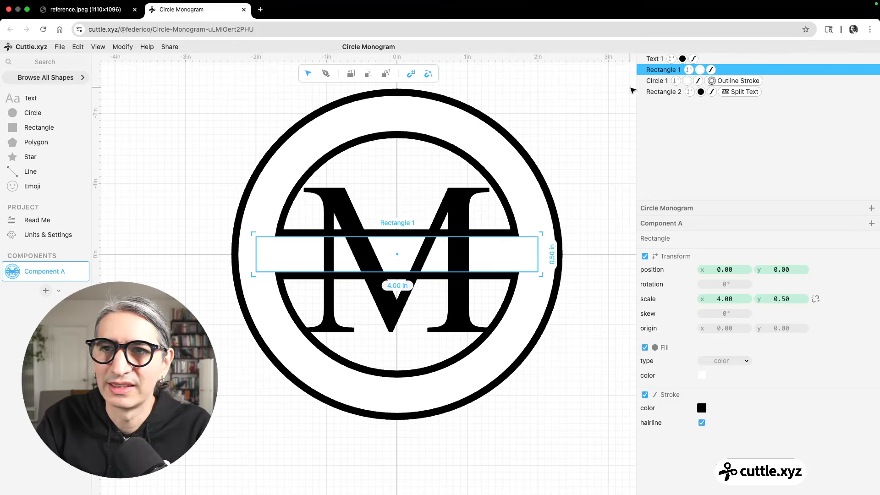
pyautogui.moveTo(660, 72); pyautogui.dragTo(660, 96)
pyautogui.click(585, 162)
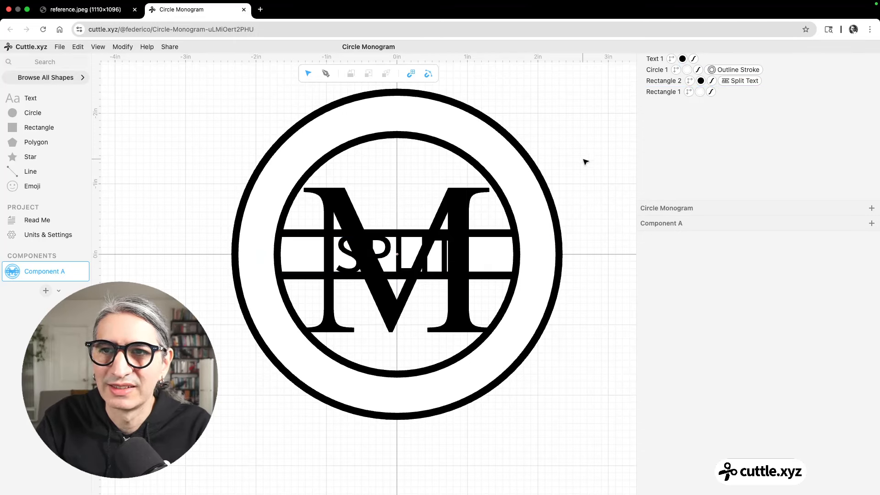
# - Move the letter M to the back of the stacking order, behind the white rectangle
pyautogui.click(654, 61)
pyautogui.click(653, 61)
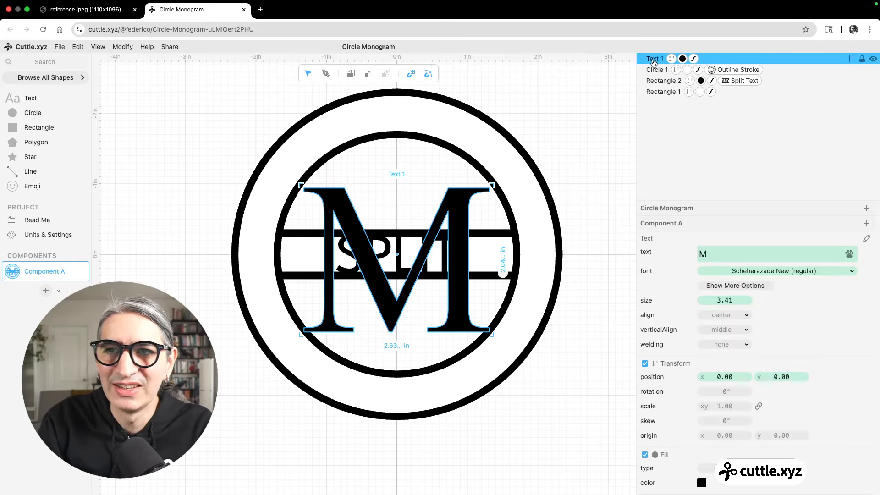
pyautogui.moveTo(652, 60); pyautogui.dragTo(650, 103)
pyautogui.click(578, 114)
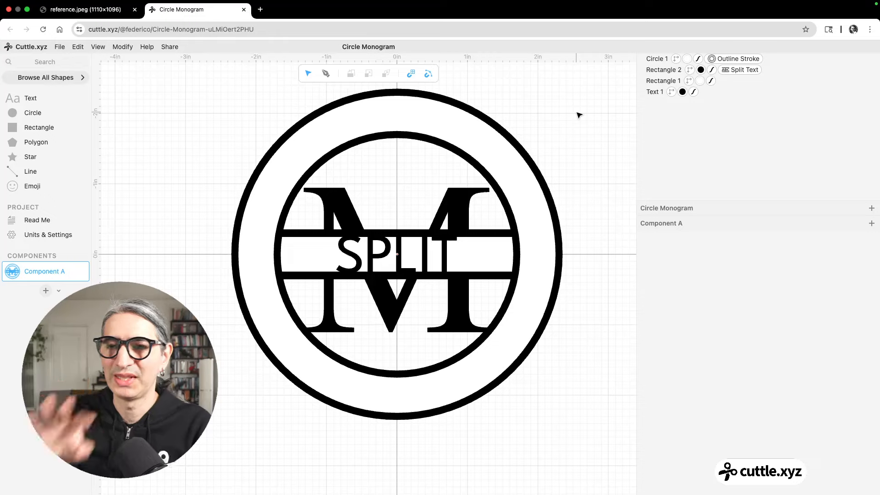
# - Replace the placeholder wording of the Split Text band with the family's surname
pyautogui.scroll(2, 527, 125)
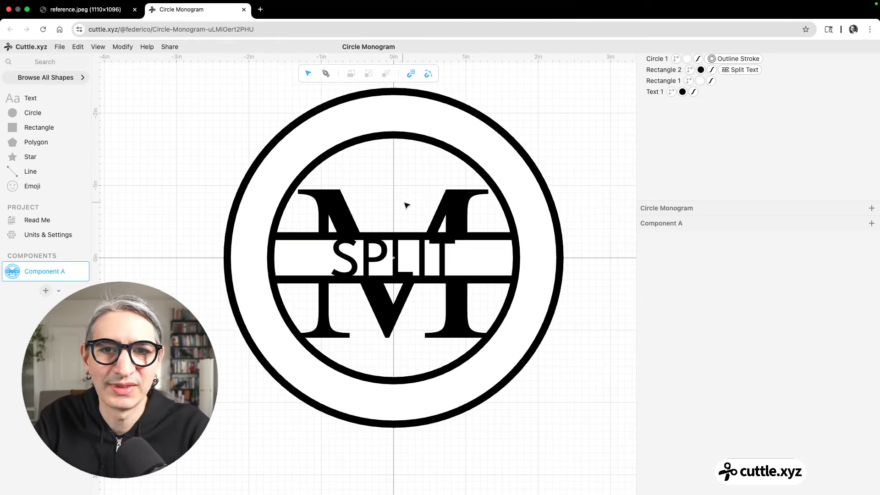
pyautogui.scroll(-2, 545, 142)
pyautogui.scroll(-1, 564, 138)
pyautogui.moveTo(565, 136); pyautogui.dragTo(549, 138)
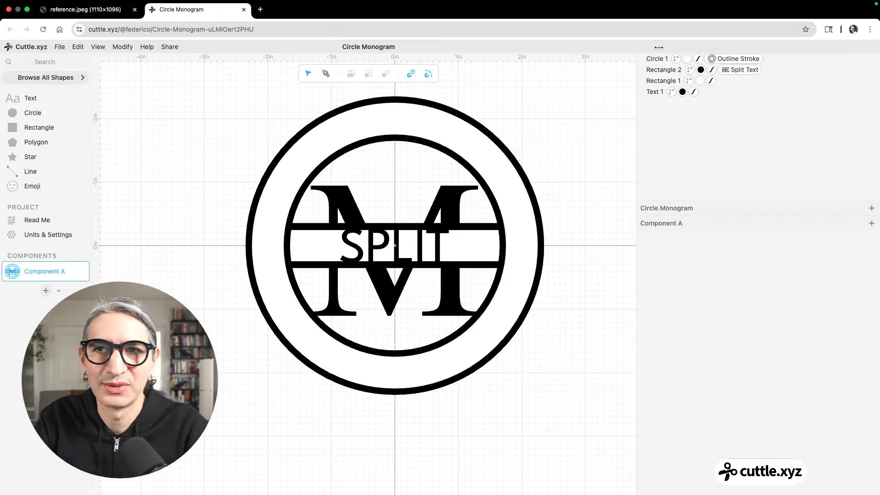
pyautogui.click(660, 80)
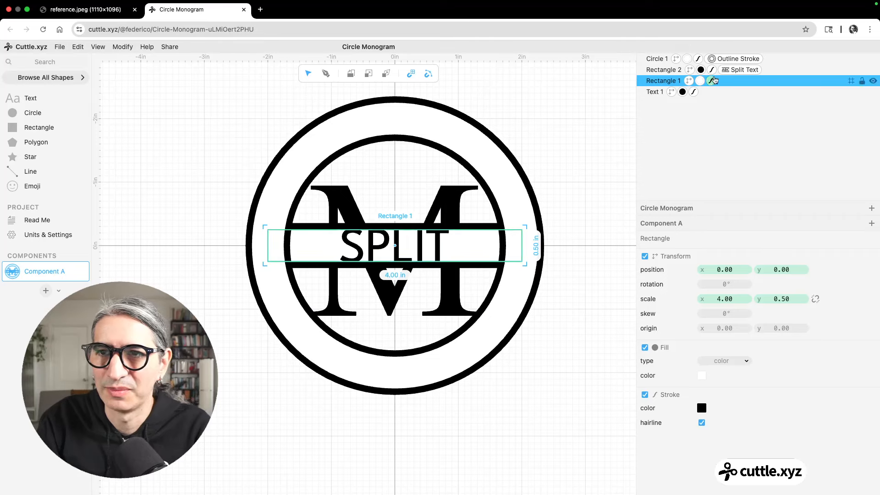
pyautogui.click(736, 70)
pyautogui.click(742, 249)
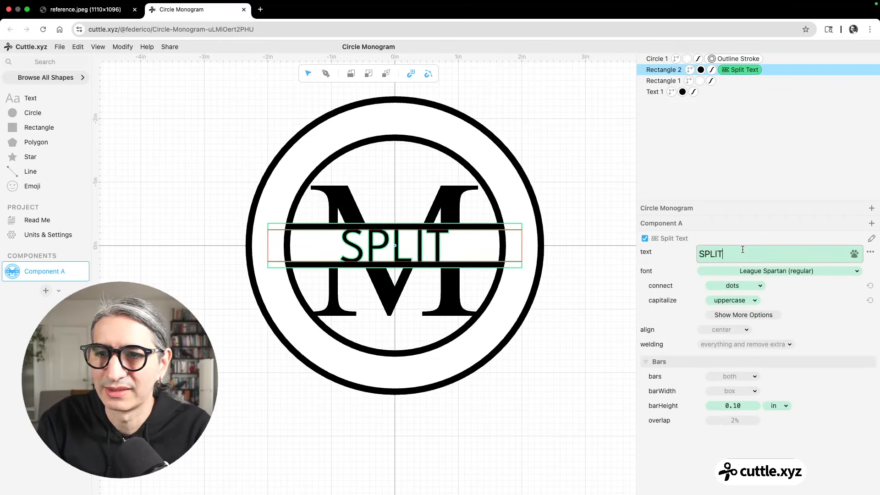
pyautogui.write('mar')
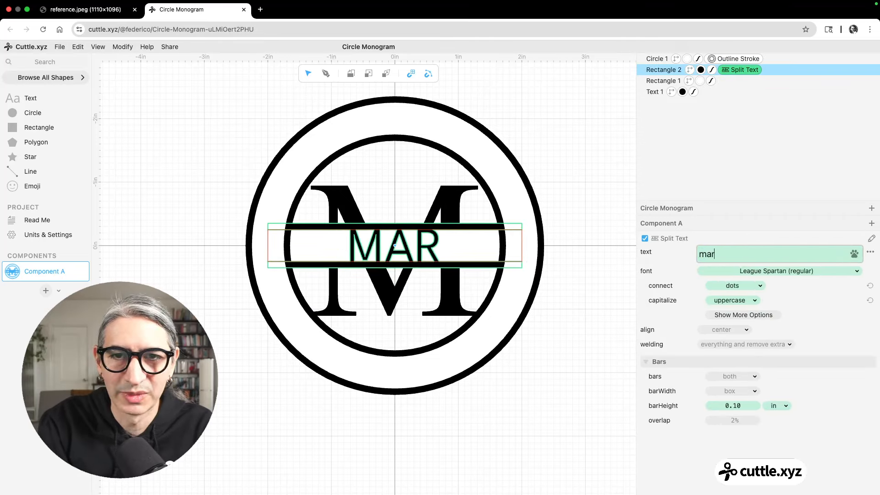
pyautogui.write('tinez')
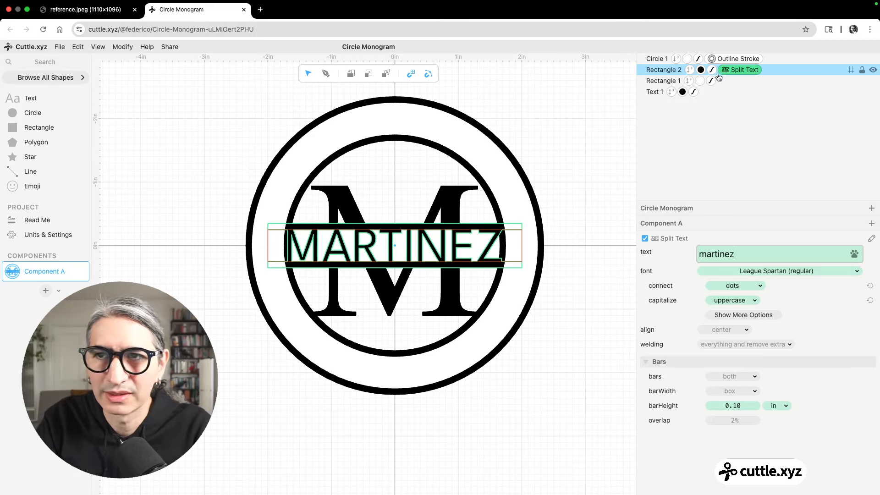
# - Reduce the height of both the Split Text rectangle and the white rectangle behind it to 0.40 in
pyautogui.click(661, 71)
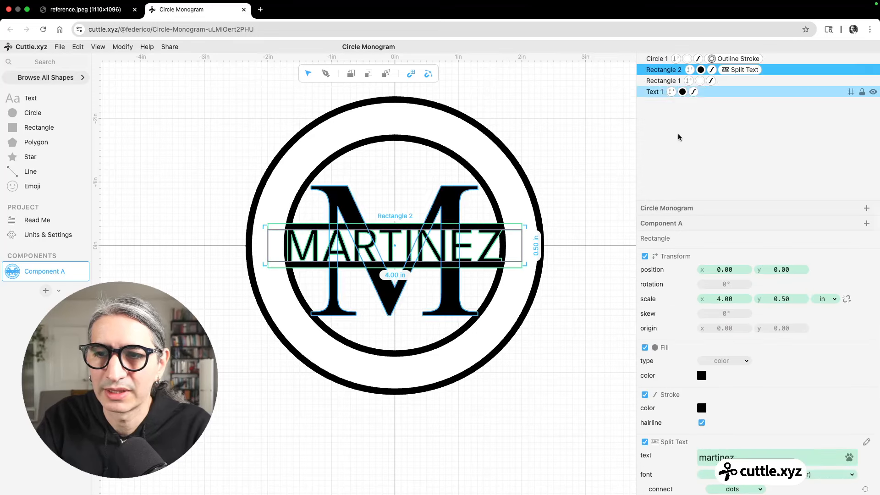
pyautogui.moveTo(783, 300); pyautogui.dragTo(768, 300)
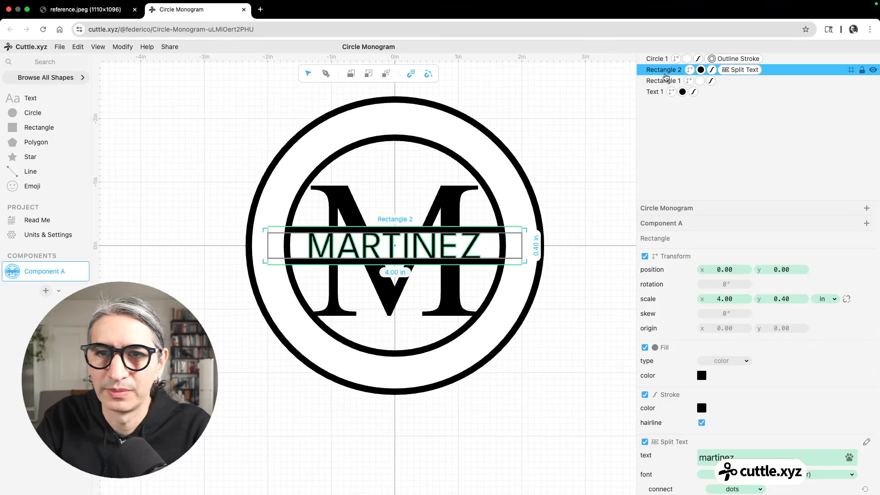
pyautogui.click(663, 83)
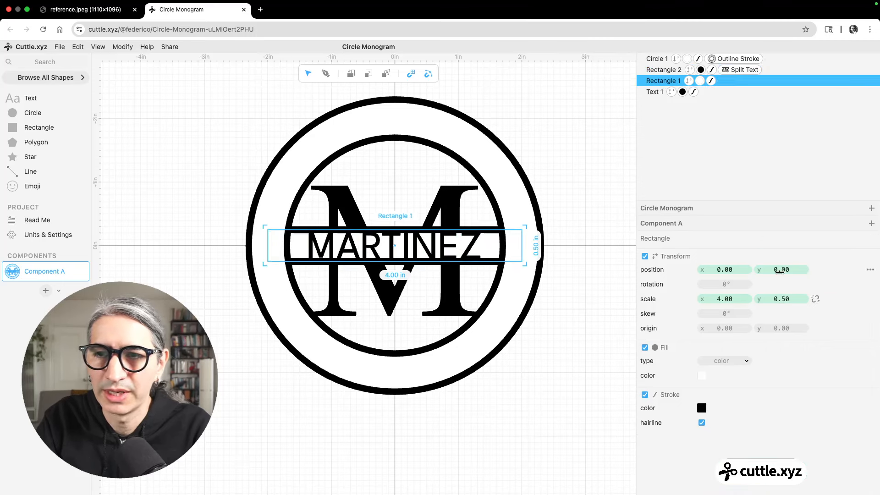
pyautogui.moveTo(784, 300); pyautogui.dragTo(771, 300)
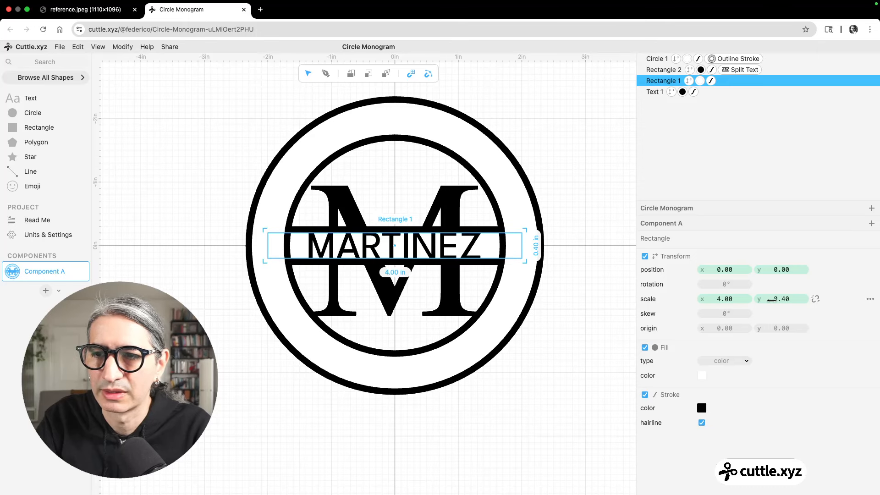
pyautogui.click(610, 233)
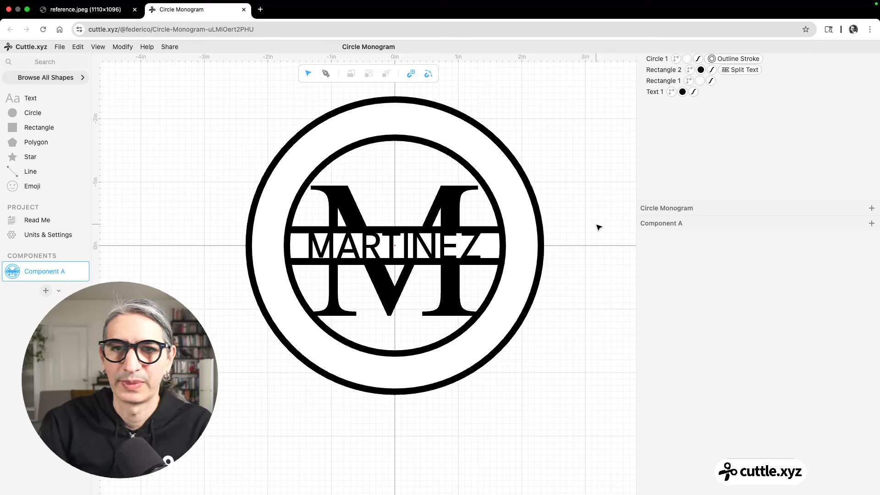